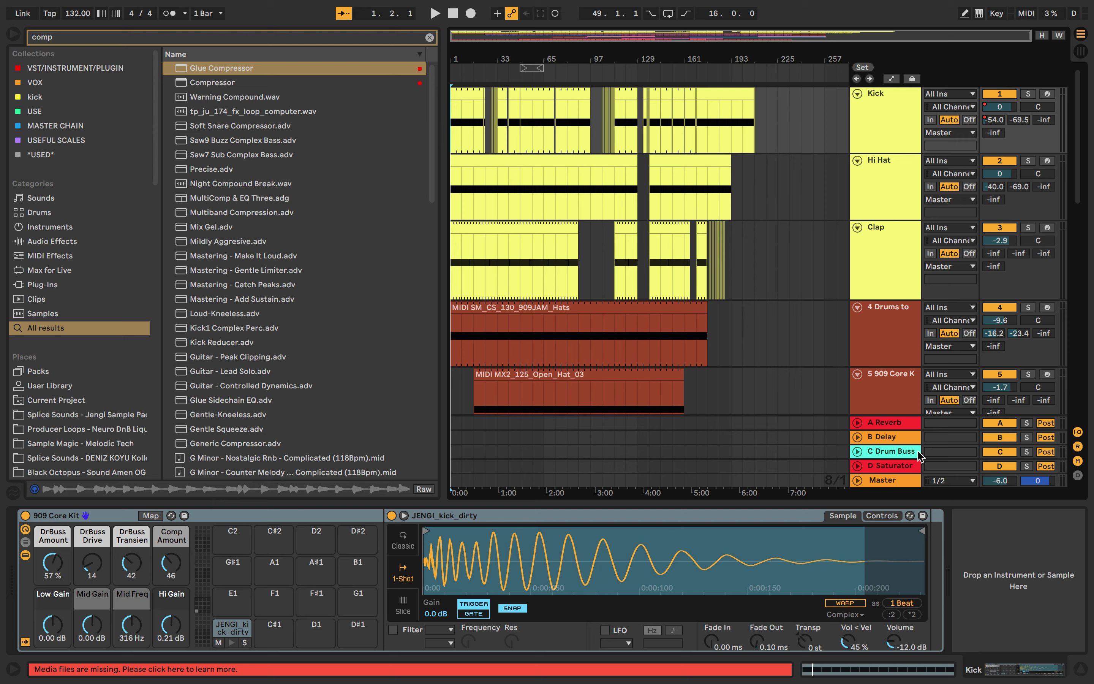
Open the ValhallaSupermassive plugin window on the B Delay return track and place it over the arrangement.
{"action": "left_click", "coordinate": [874, 436]}
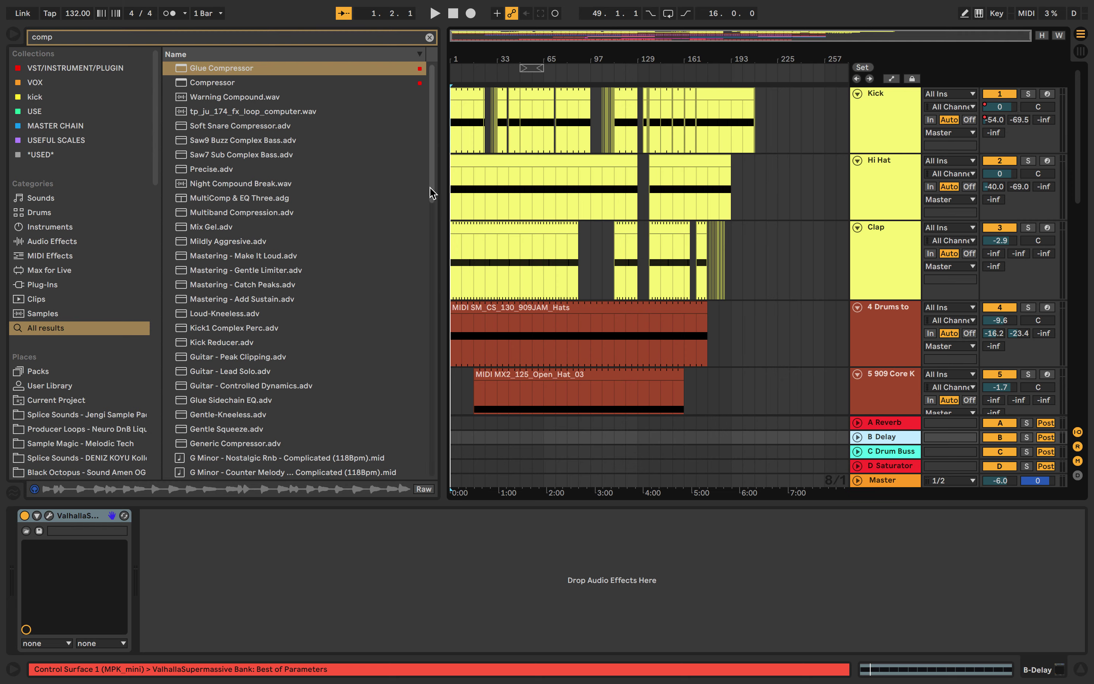
{"action": "scroll", "coordinate": [481, 209], "scroll_direction": "up", "scroll_amount": 5}
{"action": "scroll", "coordinate": [480, 208], "scroll_direction": "down", "scroll_amount": 6}
{"action": "scroll", "coordinate": [480, 209], "scroll_direction": "left", "scroll_amount": 3}
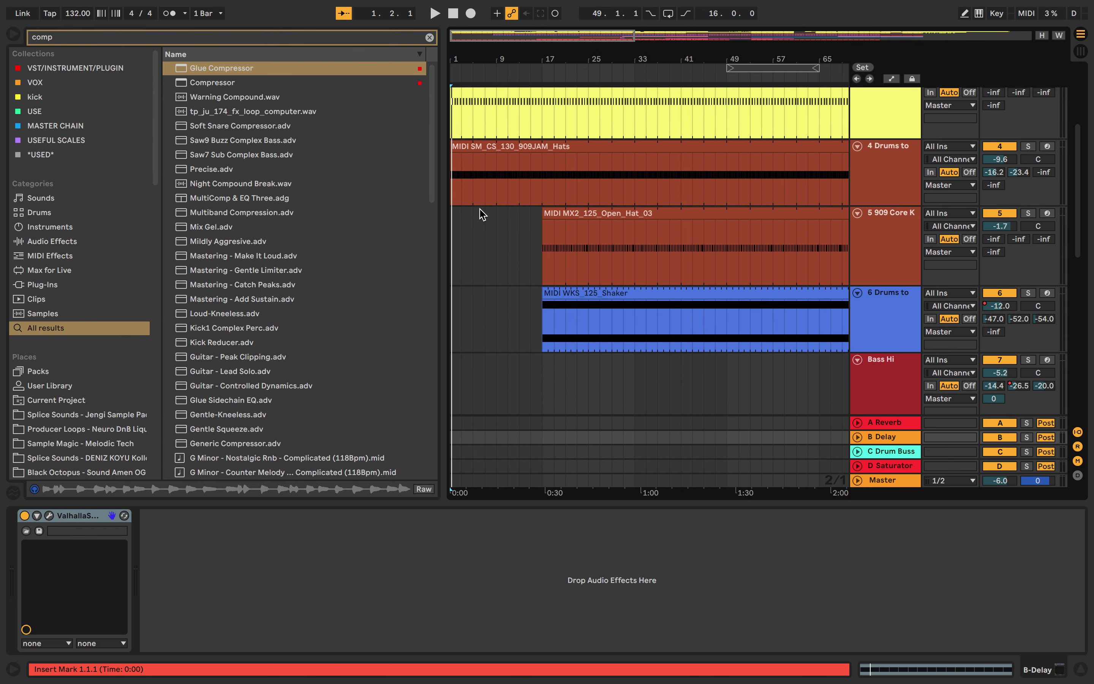
{"action": "scroll", "coordinate": [482, 214], "scroll_direction": "down", "scroll_amount": 3}
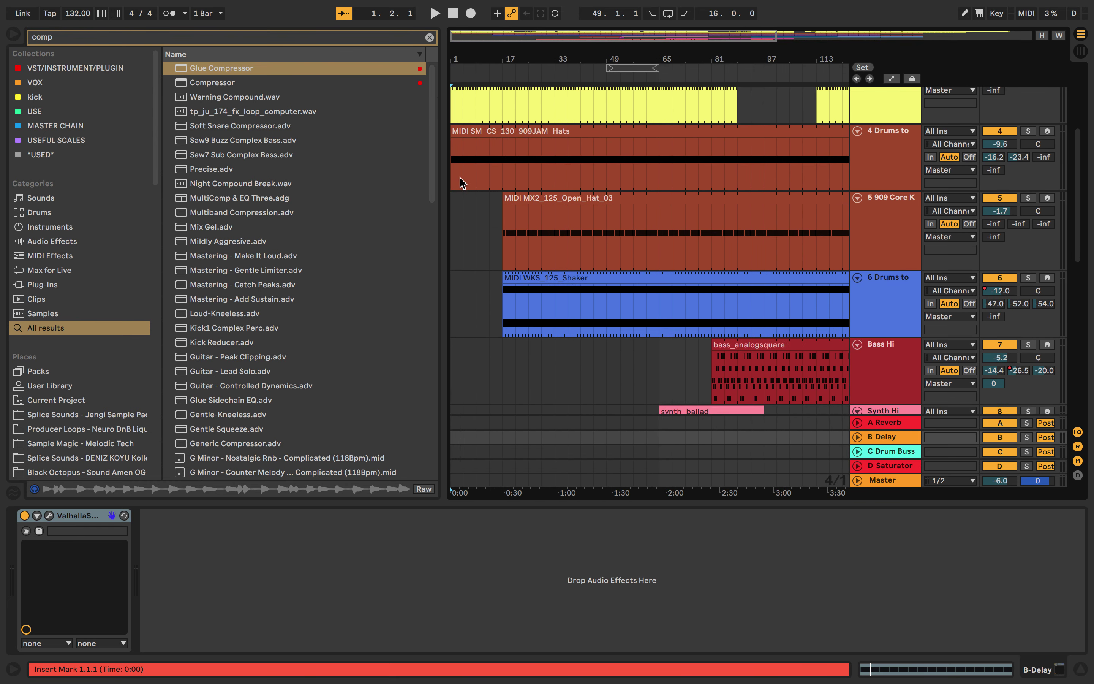
{"action": "scroll", "coordinate": [461, 183], "scroll_direction": "up", "scroll_amount": 4}
{"action": "scroll", "coordinate": [461, 182], "scroll_direction": "up", "scroll_amount": 3}
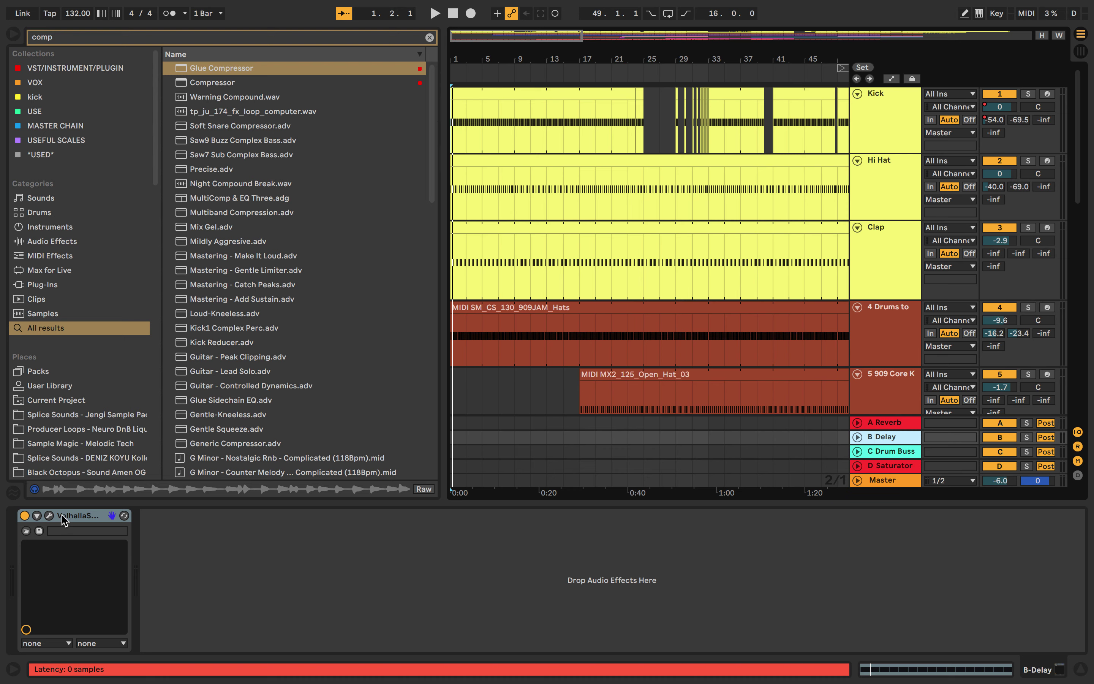
{"action": "left_click", "coordinate": [50, 516]}
{"action": "left_click_drag", "start_coordinate": [395, 293], "coordinate": [601, 285]}
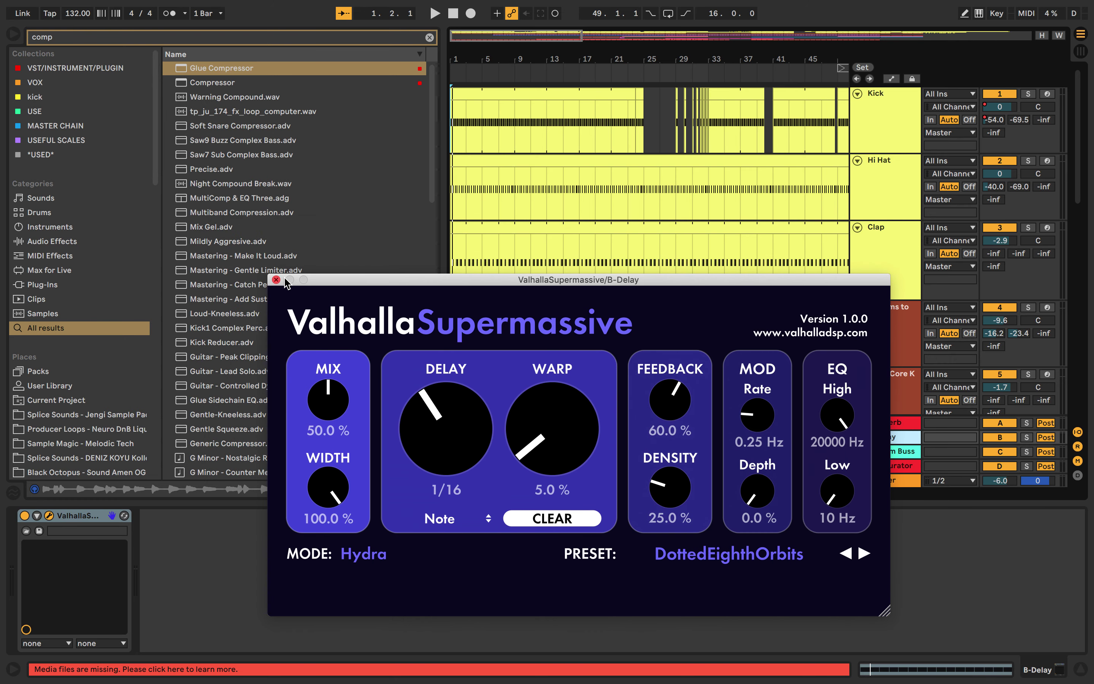
{"action": "left_click_drag", "start_coordinate": [397, 279], "coordinate": [400, 108]}
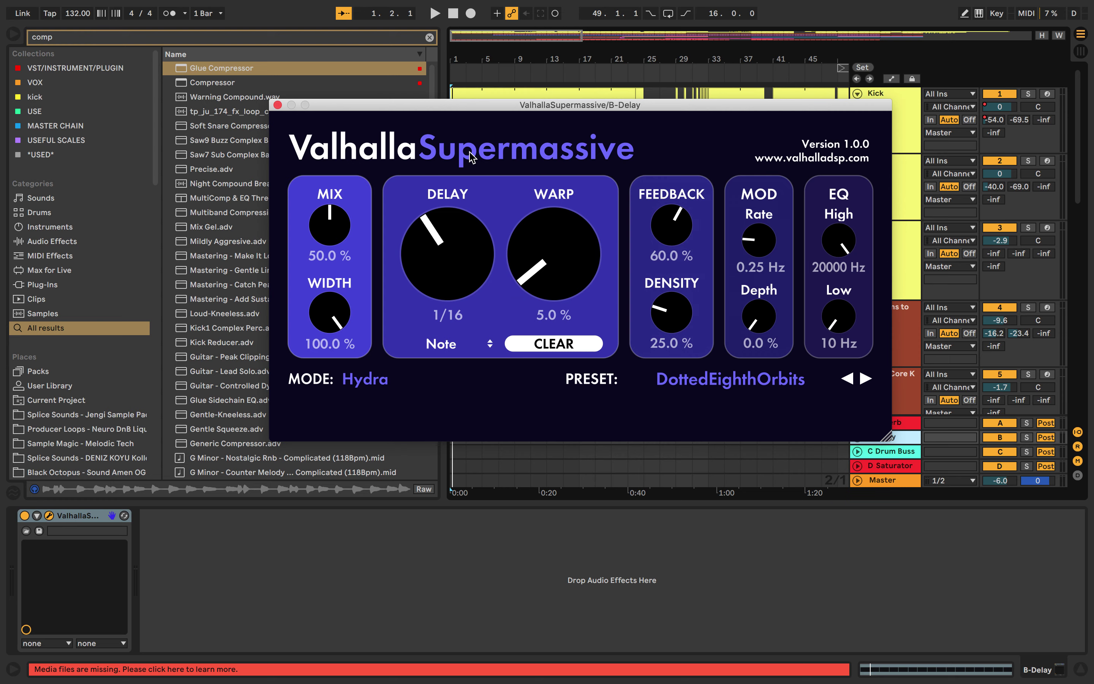
{"action": "left_click_drag", "start_coordinate": [477, 106], "coordinate": [479, 91]}
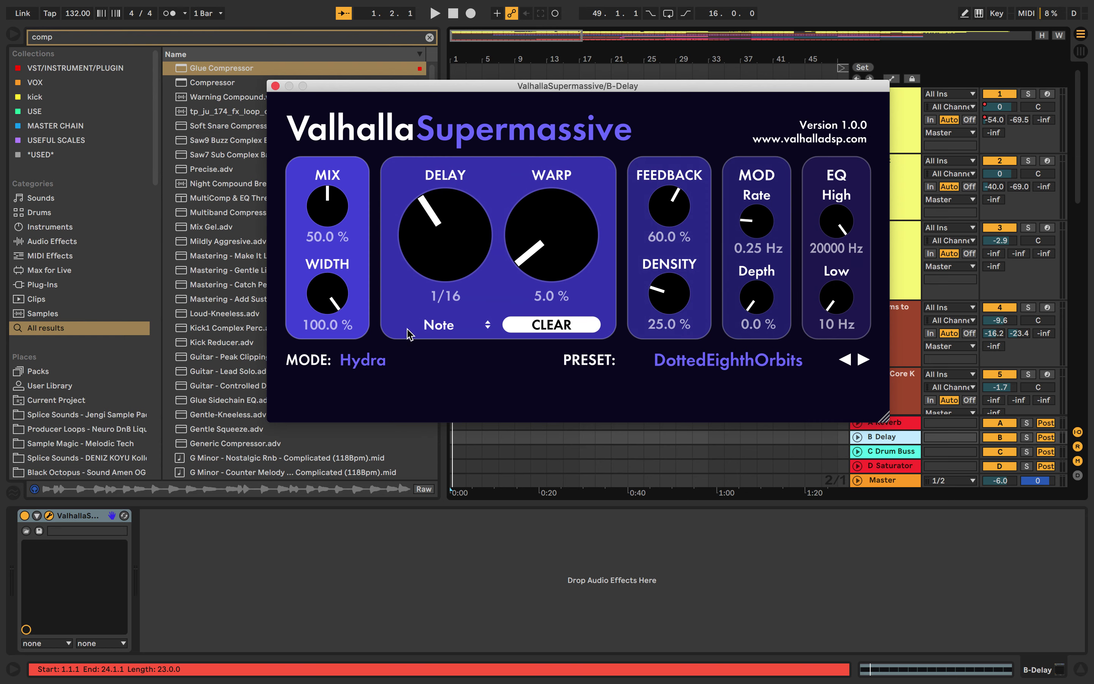
Try the Gemini delay mode and settle on Centaurus for the B Delay return's ValhallaSupermassive.
{"action": "left_click", "coordinate": [362, 362]}
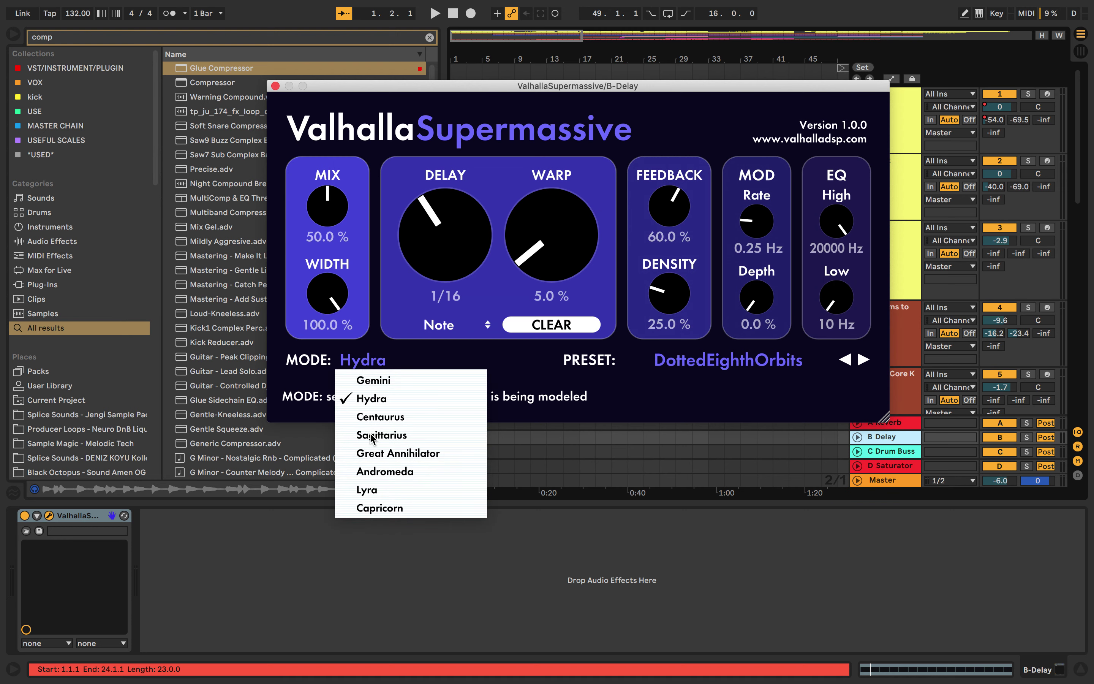
{"action": "left_click", "coordinate": [397, 384]}
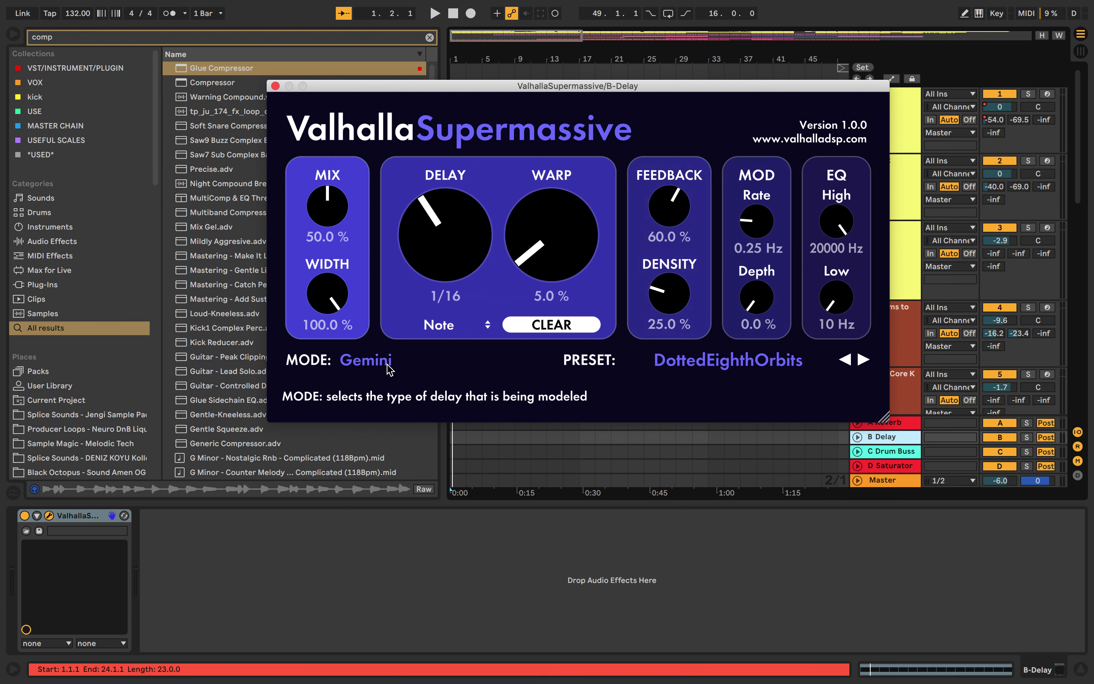
{"action": "left_click", "coordinate": [366, 360]}
{"action": "left_click", "coordinate": [397, 420]}
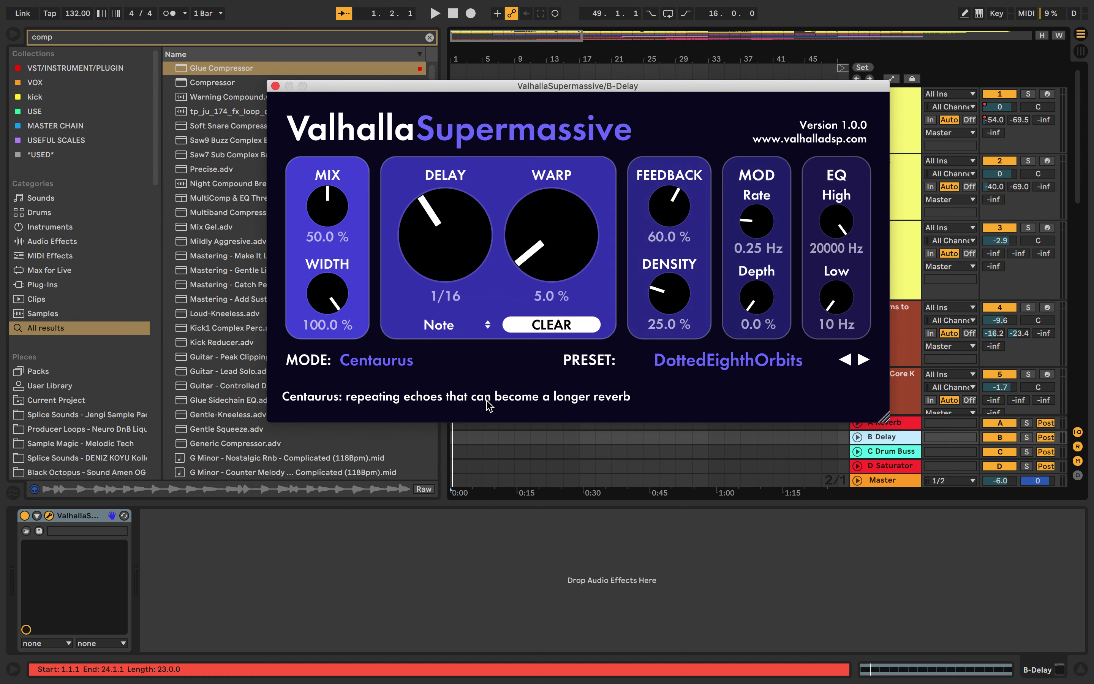
Solo the 4 Drums to MIDI hats track and set its volume to 2.6 dB while it plays.
{"action": "left_click_drag", "start_coordinate": [762, 88], "coordinate": [749, 305]}
{"action": "left_click", "coordinate": [694, 310]}
{"action": "scroll", "coordinate": [694, 310], "scroll_direction": "up", "scroll_amount": 5}
{"action": "scroll", "coordinate": [695, 312], "scroll_direction": "down", "scroll_amount": 2}
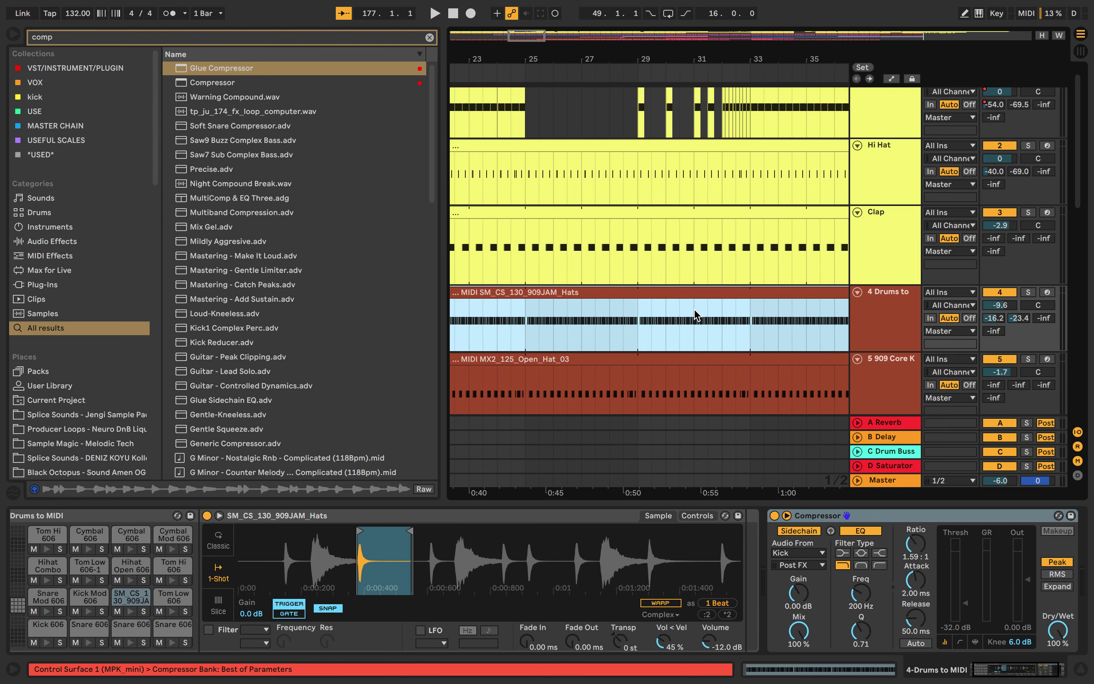
{"action": "left_click", "coordinate": [1028, 276]}
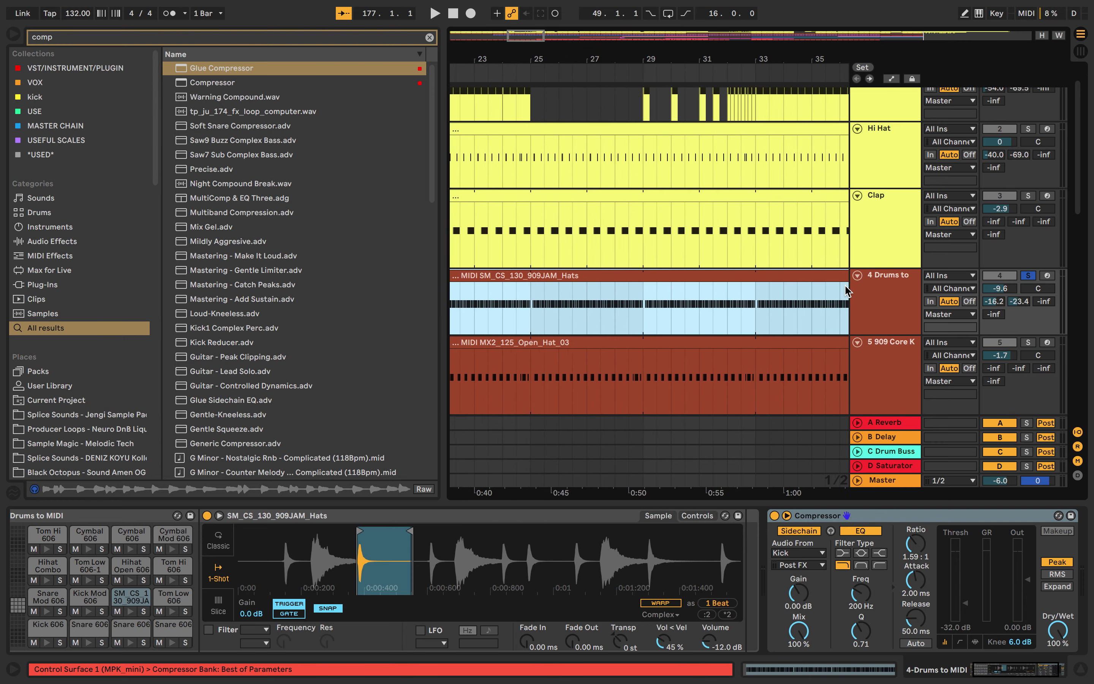
{"action": "key", "text": "space"}
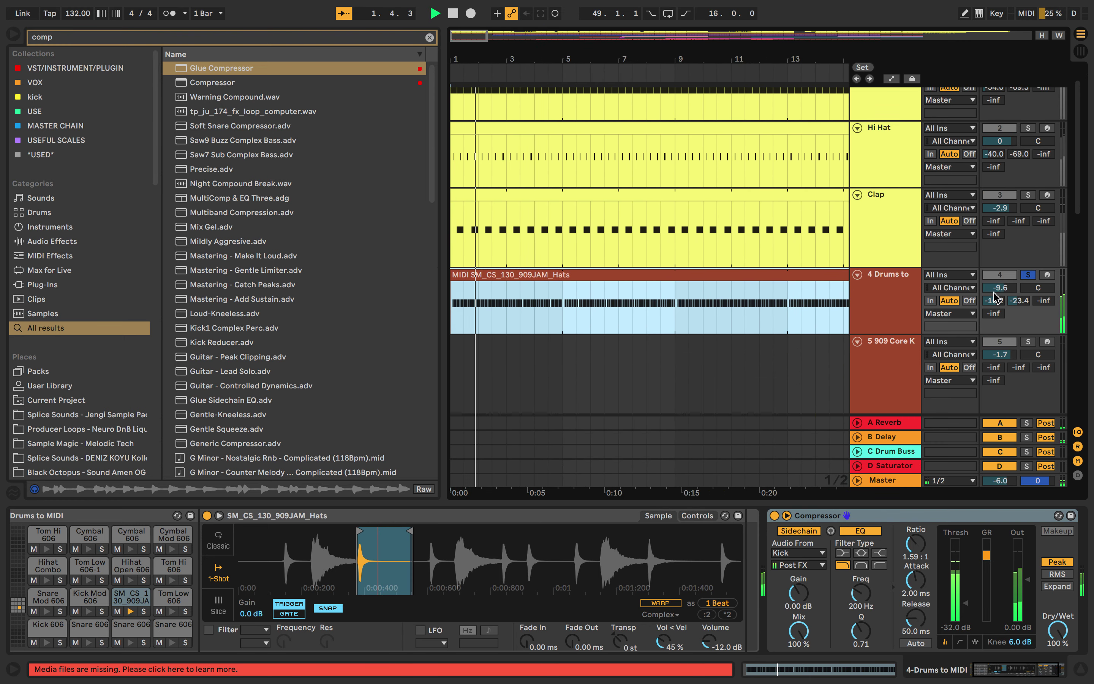
{"action": "left_click_drag", "start_coordinate": [998, 289], "coordinate": [998, 262]}
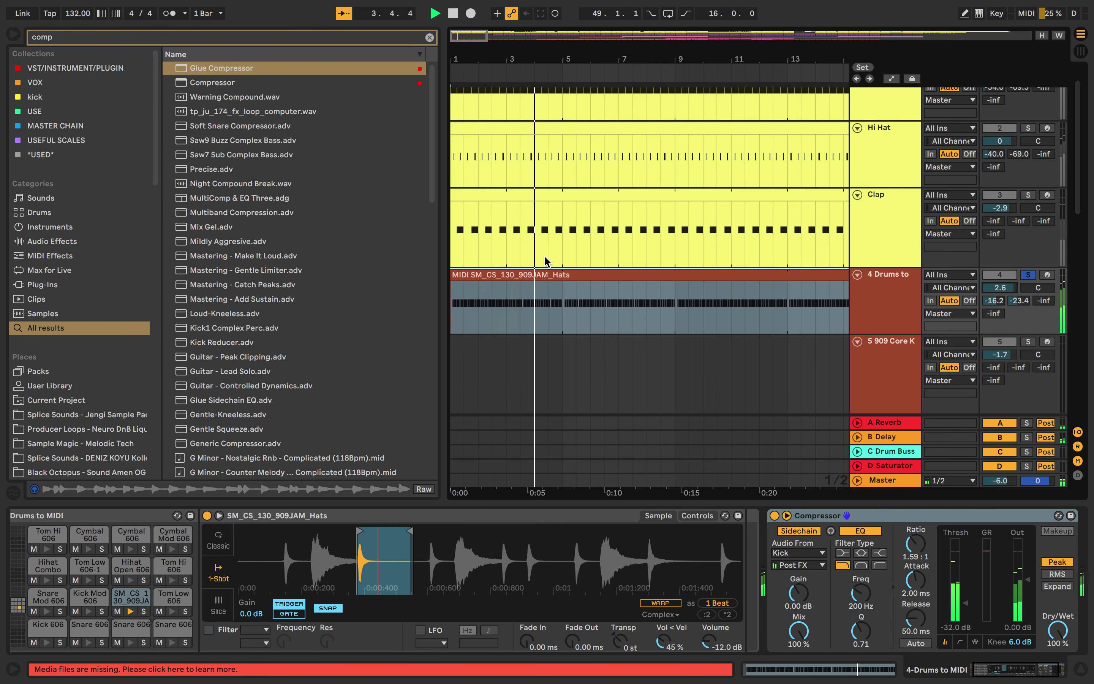
Search the browser for "valha", add ValhallaSupermassive to the 4 Drums to MIDI track and set its Warp to 81.3 %.
{"action": "key", "text": "super+f"}
{"action": "type", "text": "valha"}
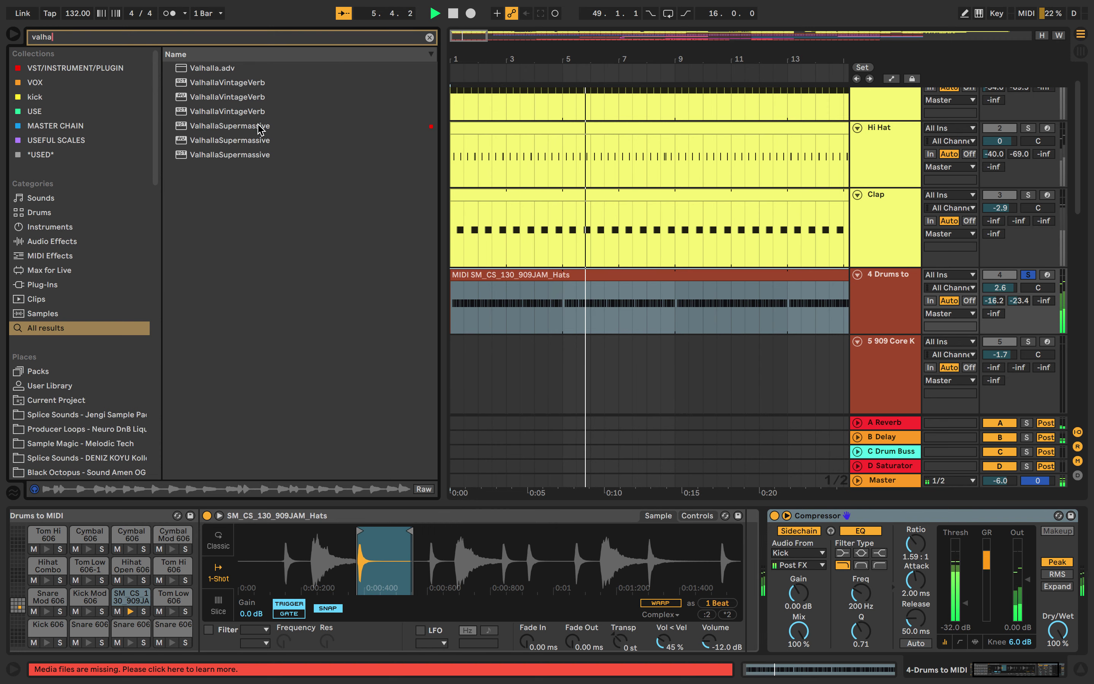
{"action": "left_click", "coordinate": [260, 126]}
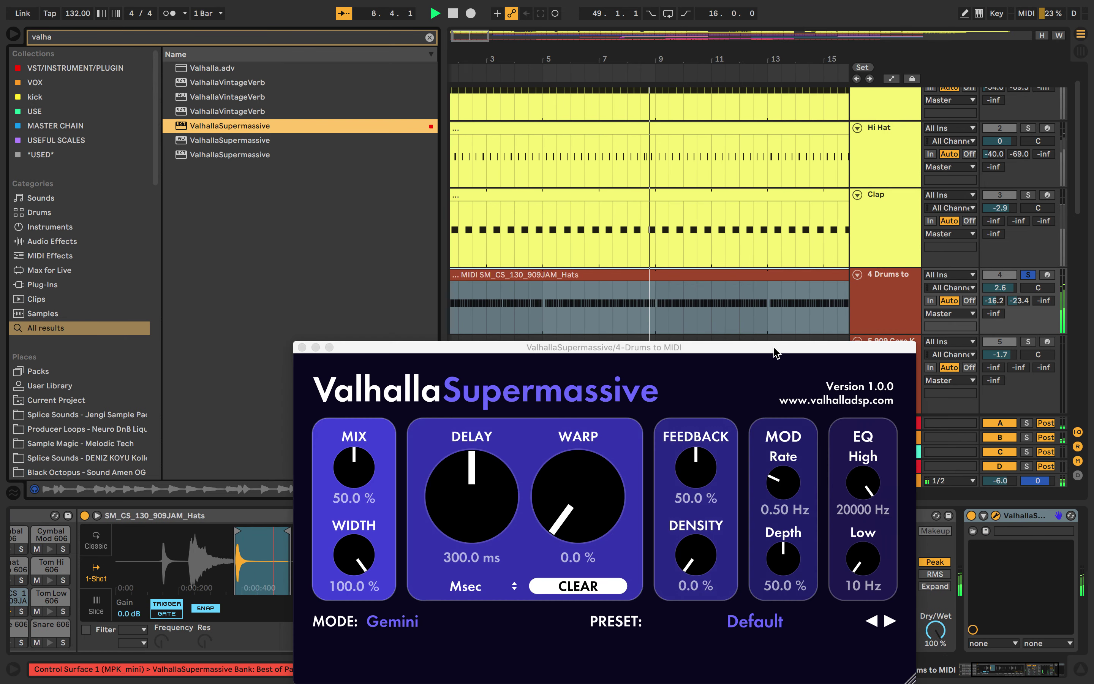
{"action": "left_click_drag", "start_coordinate": [775, 349], "coordinate": [658, 221]}
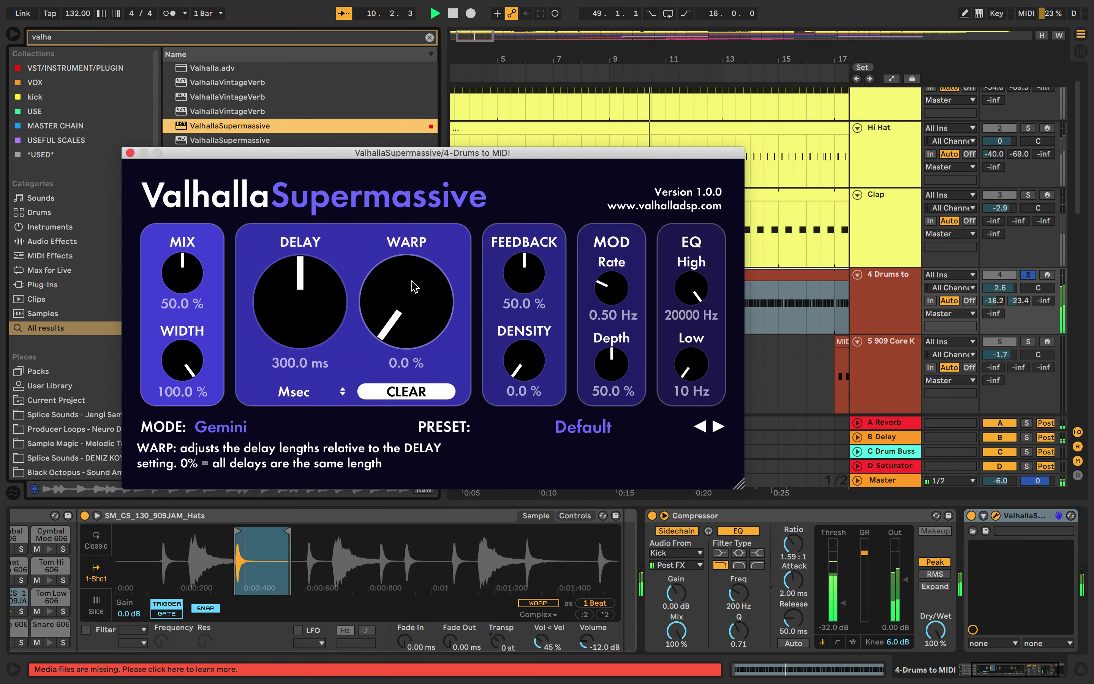
{"action": "left_click_drag", "start_coordinate": [414, 286], "coordinate": [427, 247]}
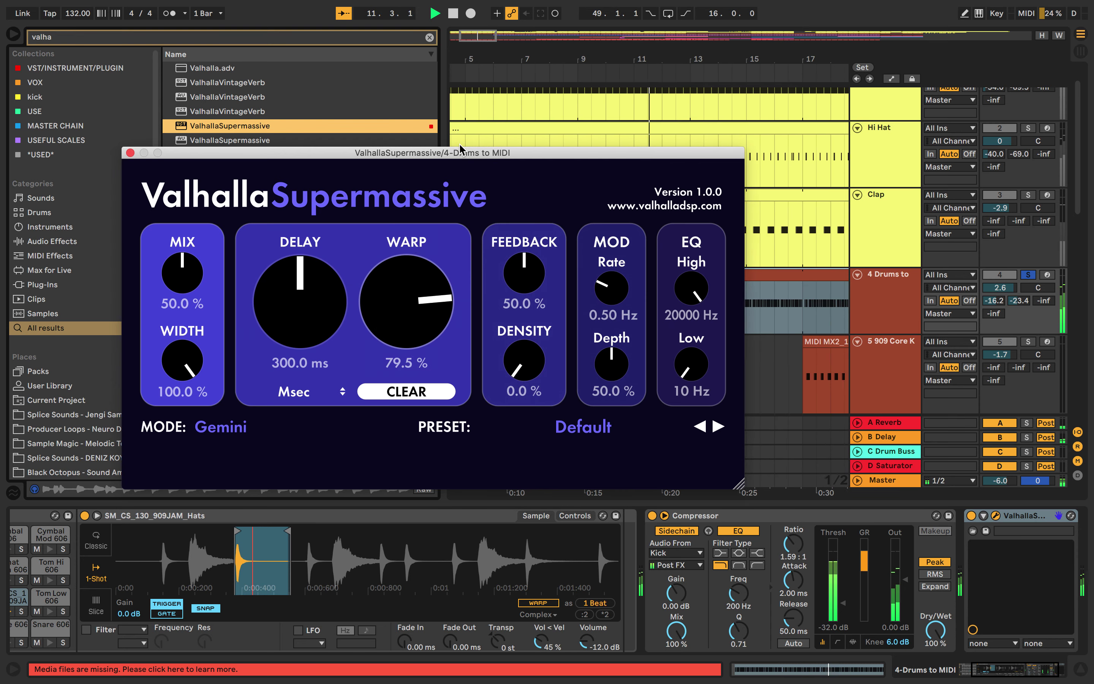
{"action": "left_click_drag", "start_coordinate": [459, 145], "coordinate": [462, 140]}
Listen to the effect in the full mix with the hats track unsoloed, replay from the start and solo the track again.
{"action": "left_click", "coordinate": [1028, 274]}
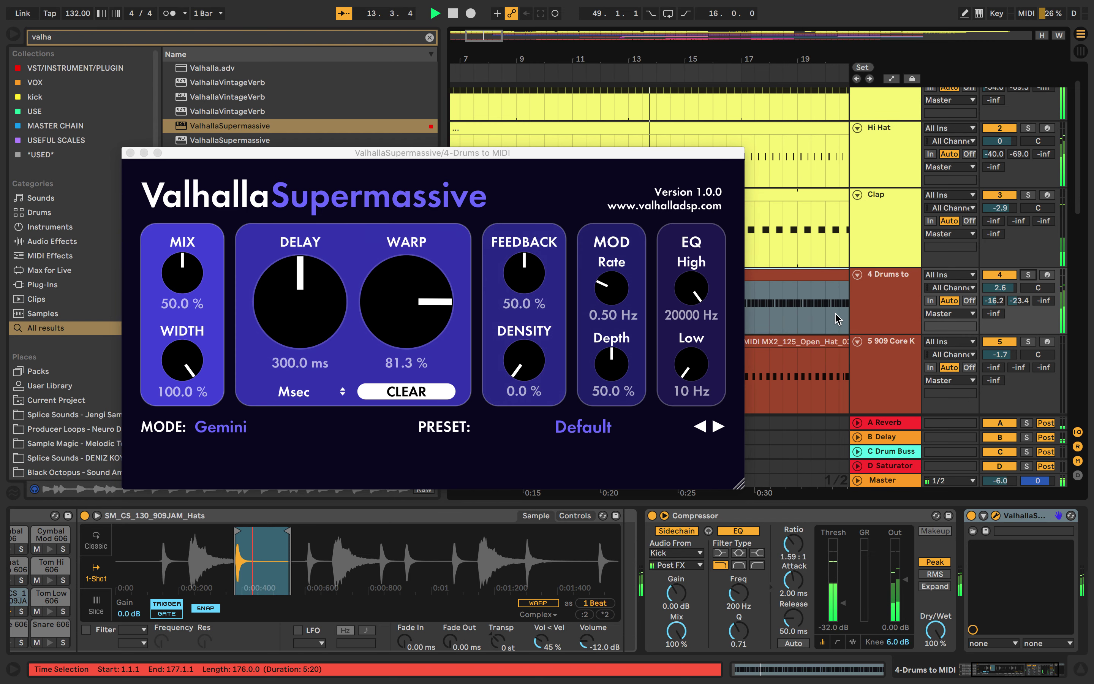
{"action": "key", "text": "space"}
{"action": "left_click_drag", "start_coordinate": [697, 152], "coordinate": [737, 67]}
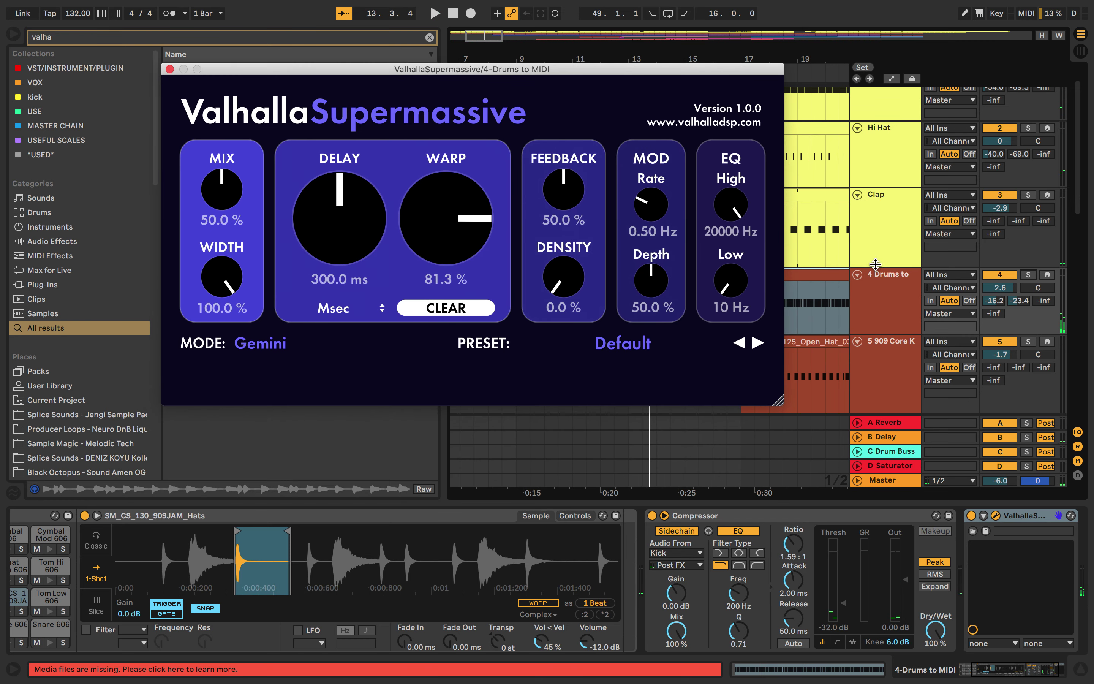
{"action": "key", "text": "space"}
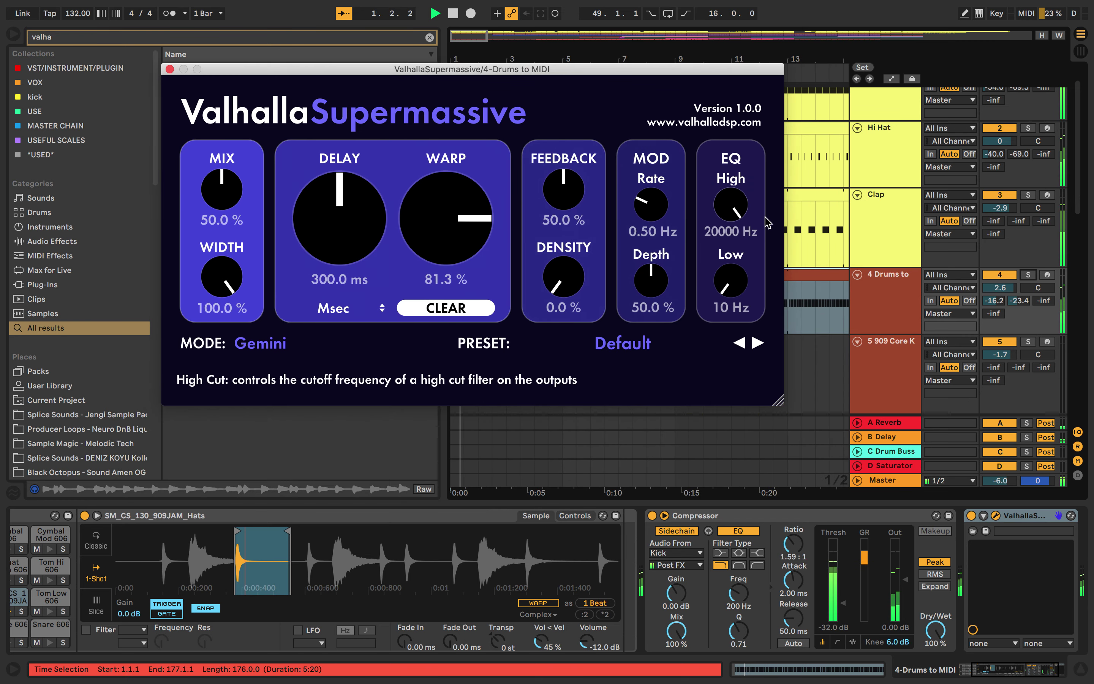
{"action": "left_click", "coordinate": [1027, 274]}
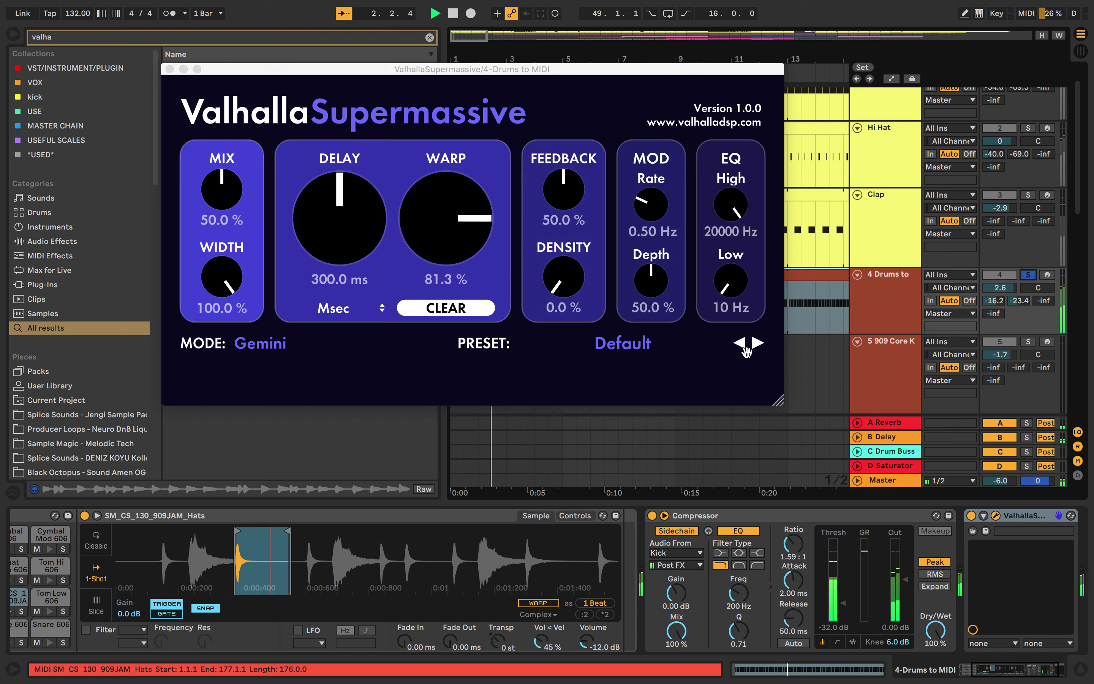
Load the RingsAroundTheWorld preset and set EQ Low to 1860 Hz, Mod Rate to 1.36 Hz, Feedback to 50.8 % and Density to 38.3 %.
{"action": "left_click", "coordinate": [744, 348]}
{"action": "left_click", "coordinate": [758, 343]}
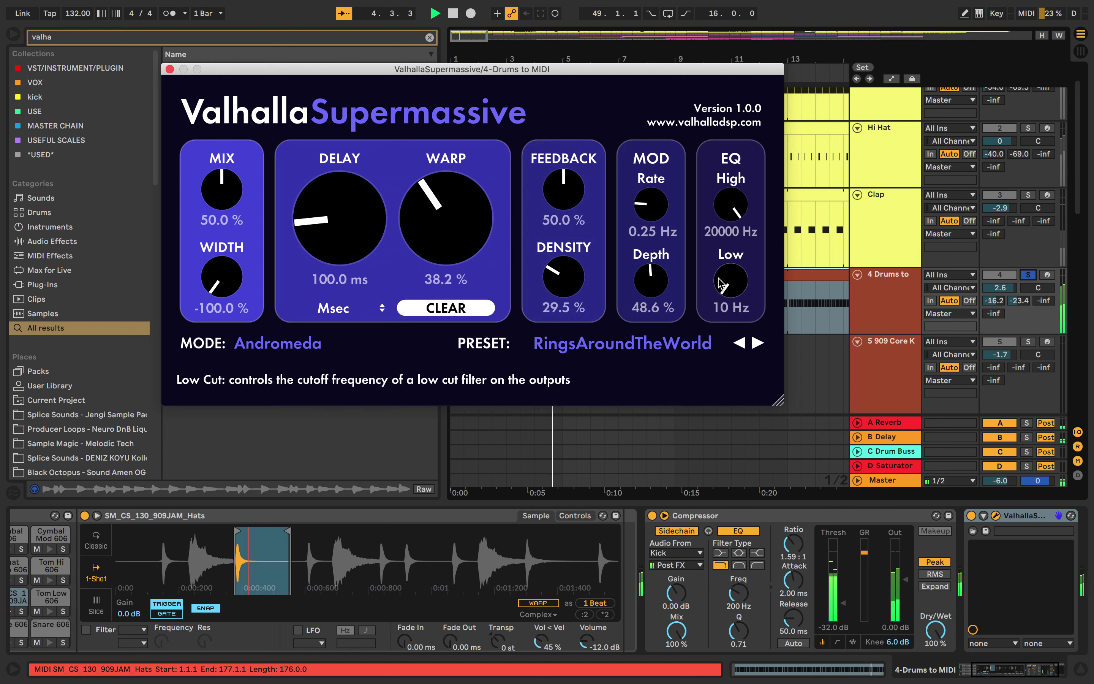
{"action": "left_click_drag", "start_coordinate": [725, 283], "coordinate": [733, 175]}
{"action": "mouse_move", "coordinate": [656, 206]}
{"action": "left_mouse_down"}
{"action": "mouse_move", "coordinate": [654, 171]}
{"action": "mouse_move", "coordinate": [654, 183]}
{"action": "left_mouse_up"}
{"action": "key", "text": "space"}
{"action": "mouse_move", "coordinate": [570, 189]}
{"action": "left_mouse_down"}
{"action": "mouse_move", "coordinate": [578, 102]}
{"action": "mouse_move", "coordinate": [574, 190]}
{"action": "left_mouse_up"}
{"action": "left_click_drag", "start_coordinate": [565, 294], "coordinate": [568, 278]}
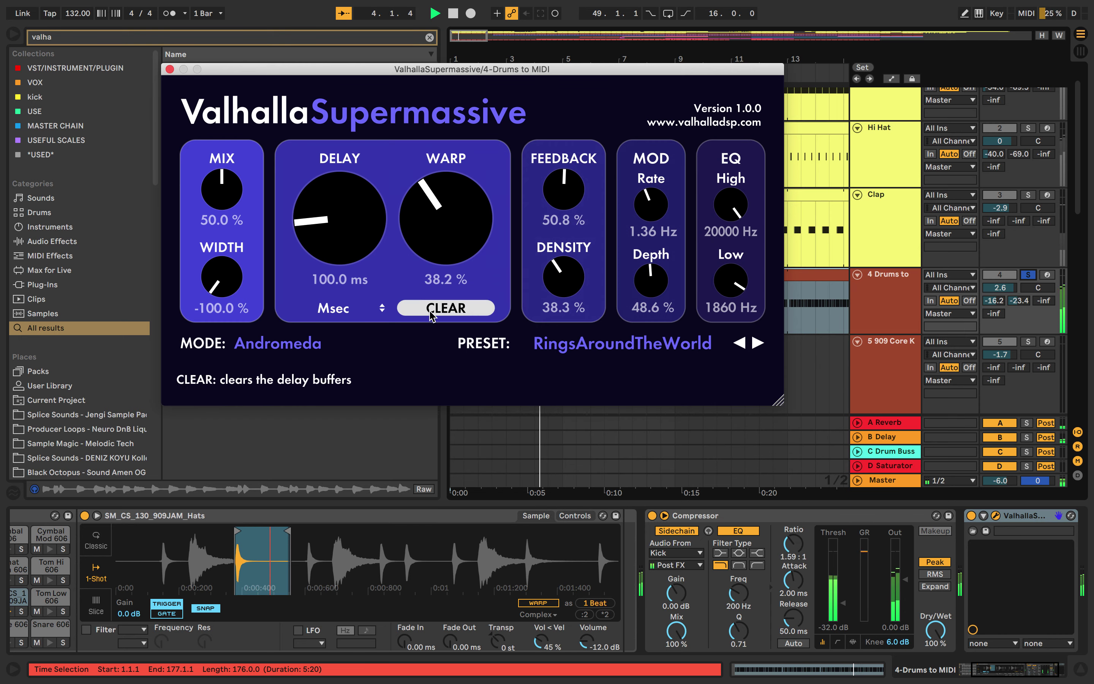
Try a note-synced delay of 1/64 and switch the delay time back to milliseconds.
{"action": "left_click", "coordinate": [382, 308]}
{"action": "left_click", "coordinate": [373, 339]}
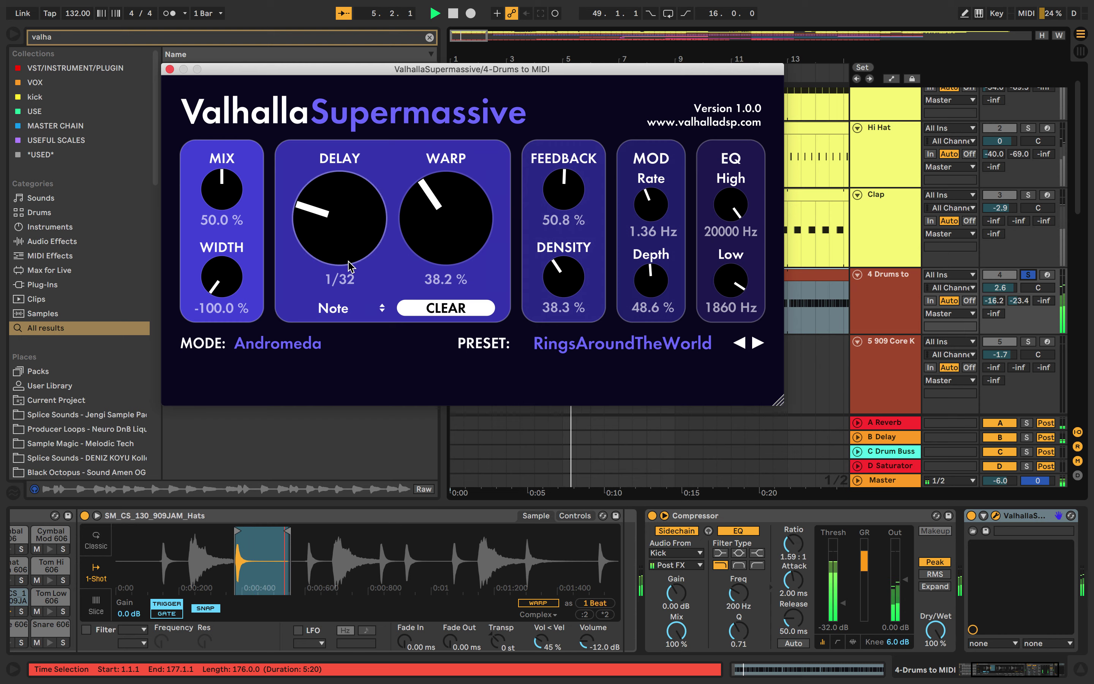
{"action": "left_click_drag", "start_coordinate": [349, 262], "coordinate": [385, 312]}
{"action": "left_click", "coordinate": [382, 309]}
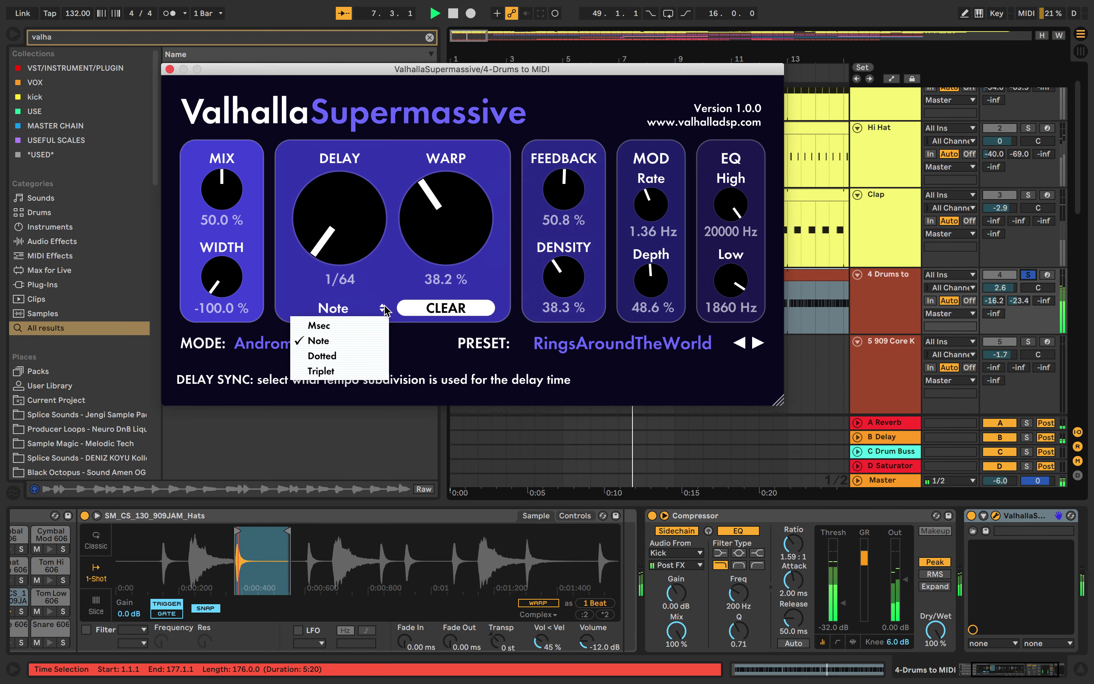
{"action": "left_click", "coordinate": [319, 327]}
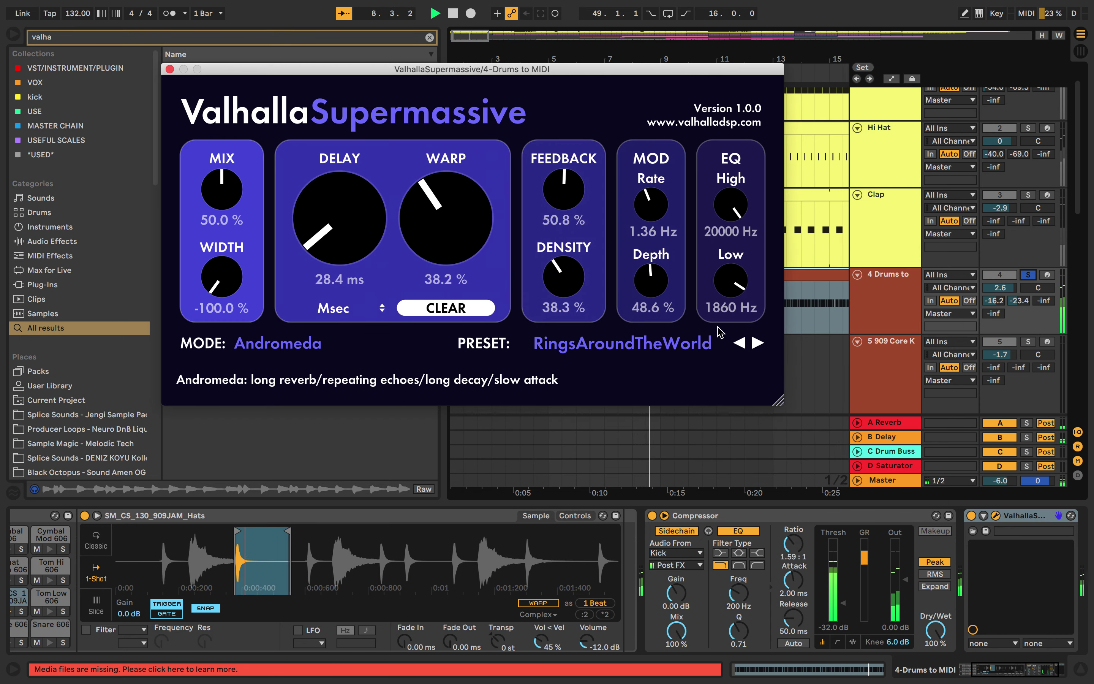
Load the DarkHorse preset from the SFX Nebulae category and play the hats track with it.
{"action": "left_click", "coordinate": [623, 344]}
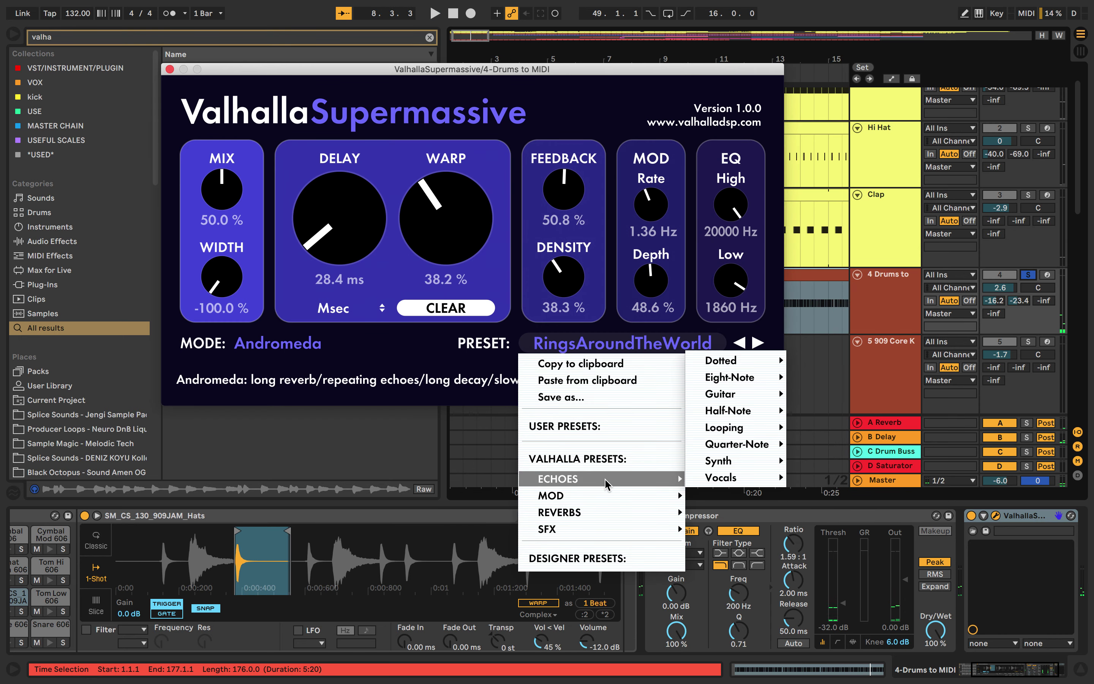
{"action": "mouse_move", "coordinate": [603, 498]}
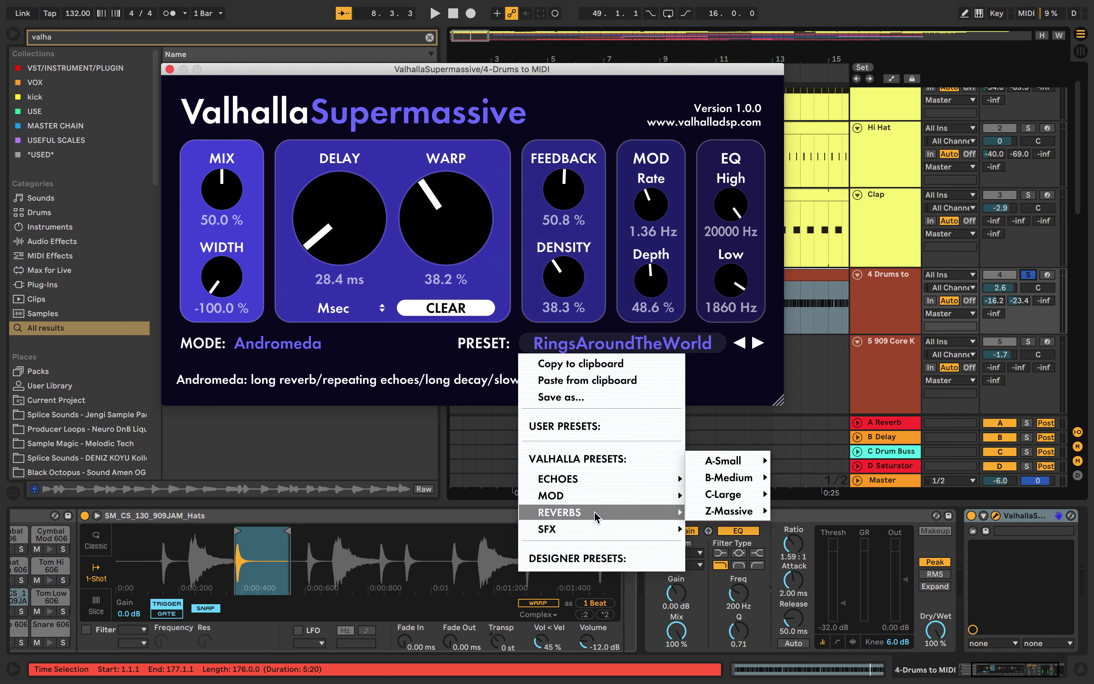
{"action": "mouse_move", "coordinate": [728, 492]}
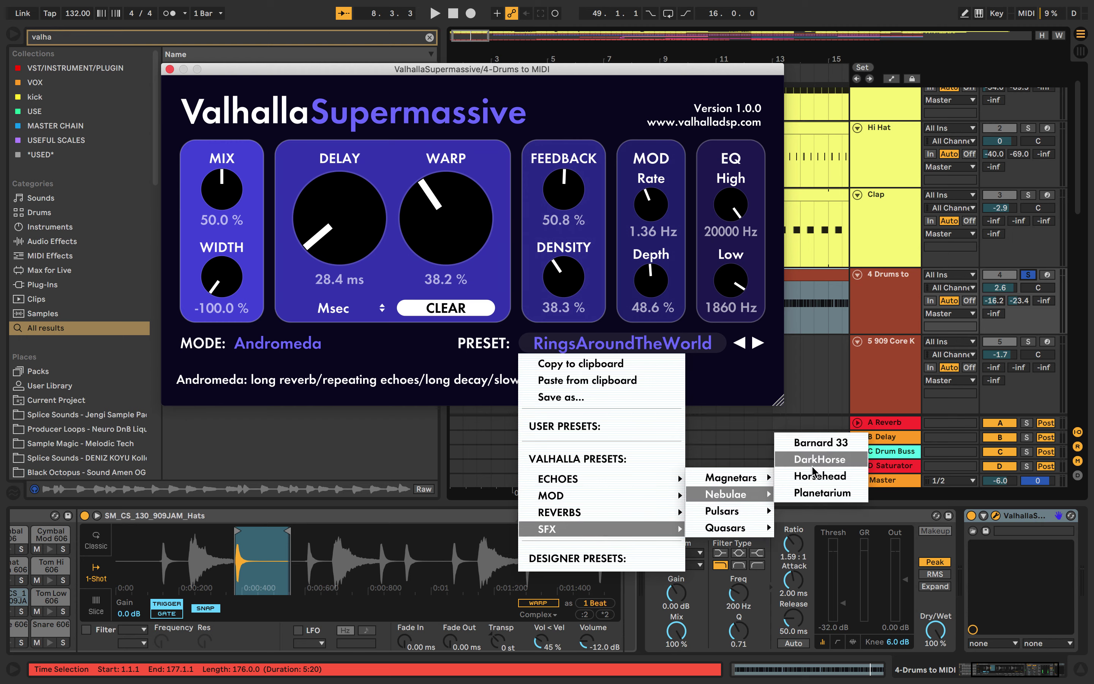
{"action": "left_click", "coordinate": [814, 448]}
{"action": "key", "text": "space"}
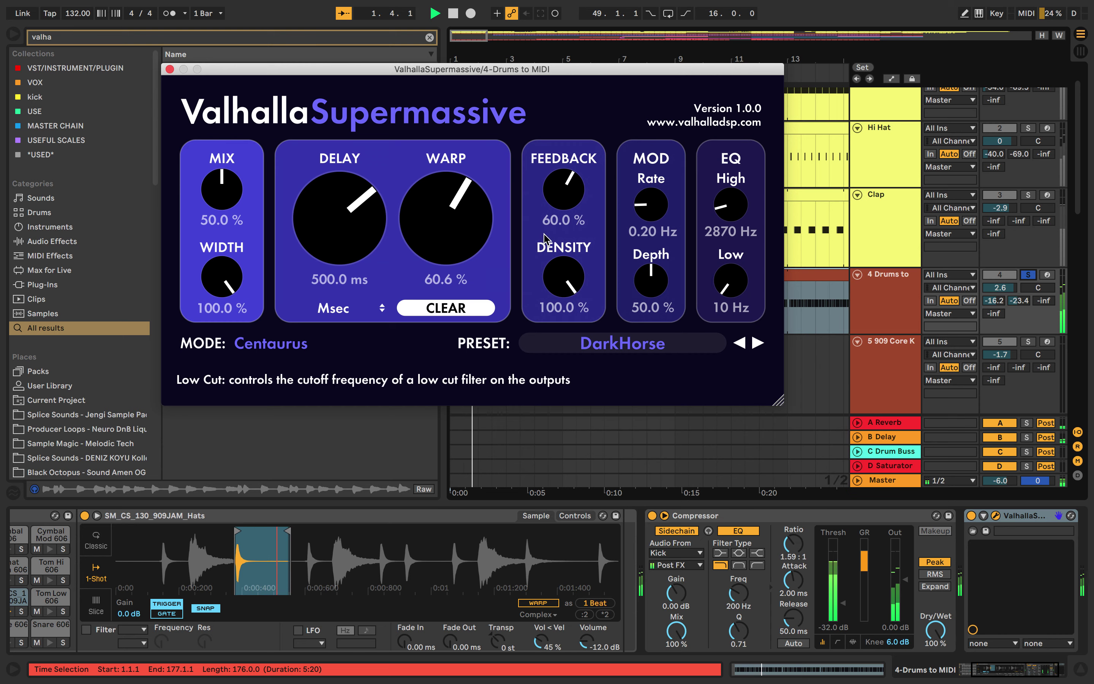
Adjust the DarkHorse preset by ear, setting Delay to 373.8 ms, Warp to 60.3 % and Mix to 38.5 %.
{"action": "left_click_drag", "start_coordinate": [341, 222], "coordinate": [355, 149]}
{"action": "left_click_drag", "start_coordinate": [452, 206], "coordinate": [457, 170]}
{"action": "scroll", "coordinate": [459, 175], "scroll_direction": "up", "scroll_amount": 4}
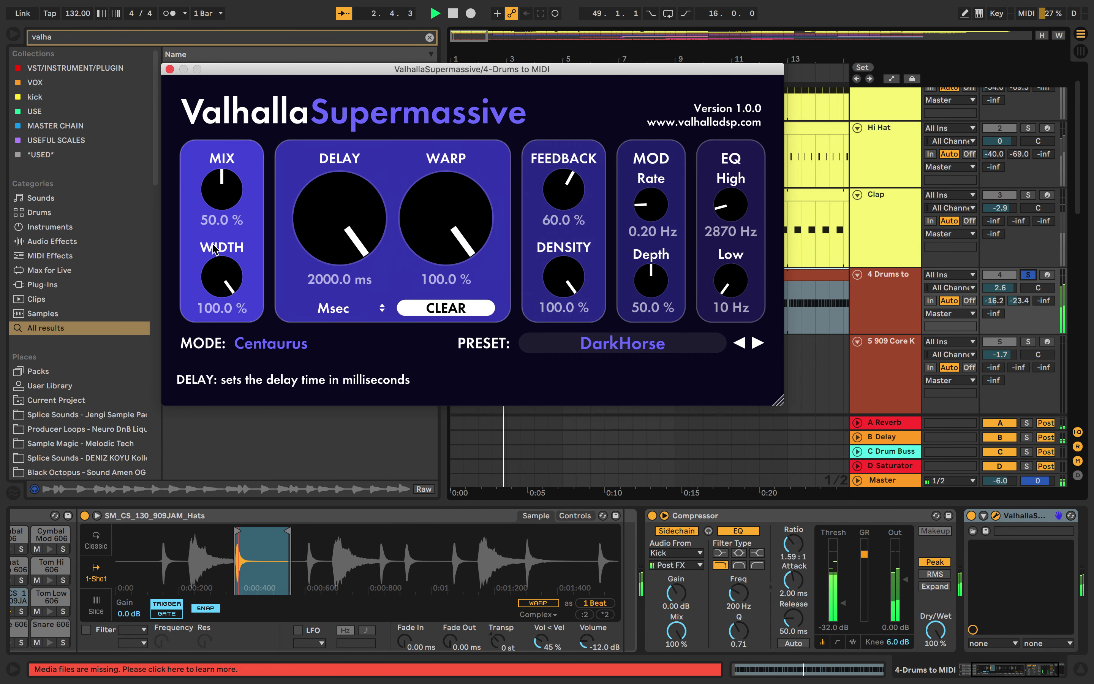
{"action": "scroll", "coordinate": [221, 189], "scroll_direction": "up", "scroll_amount": 6}
{"action": "left_click_drag", "start_coordinate": [349, 188], "coordinate": [343, 281]}
{"action": "scroll", "coordinate": [445, 217], "scroll_direction": "down", "scroll_amount": 7}
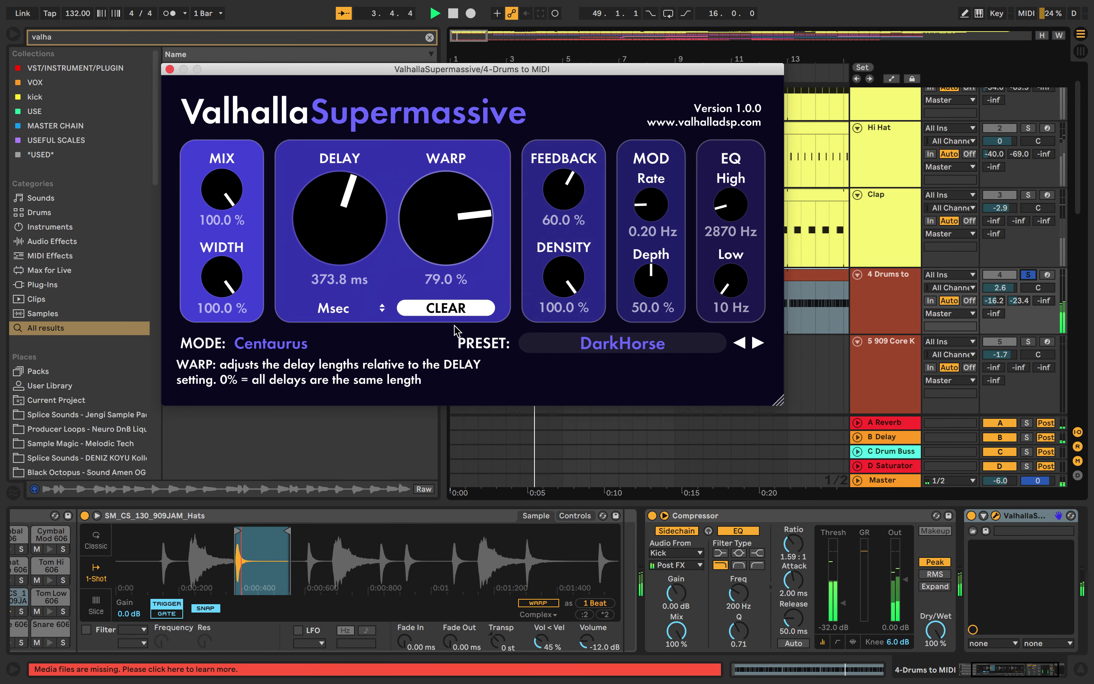
{"action": "scroll", "coordinate": [222, 189], "scroll_direction": "down", "scroll_amount": 7}
{"action": "left_click_drag", "start_coordinate": [215, 247], "coordinate": [220, 292]}
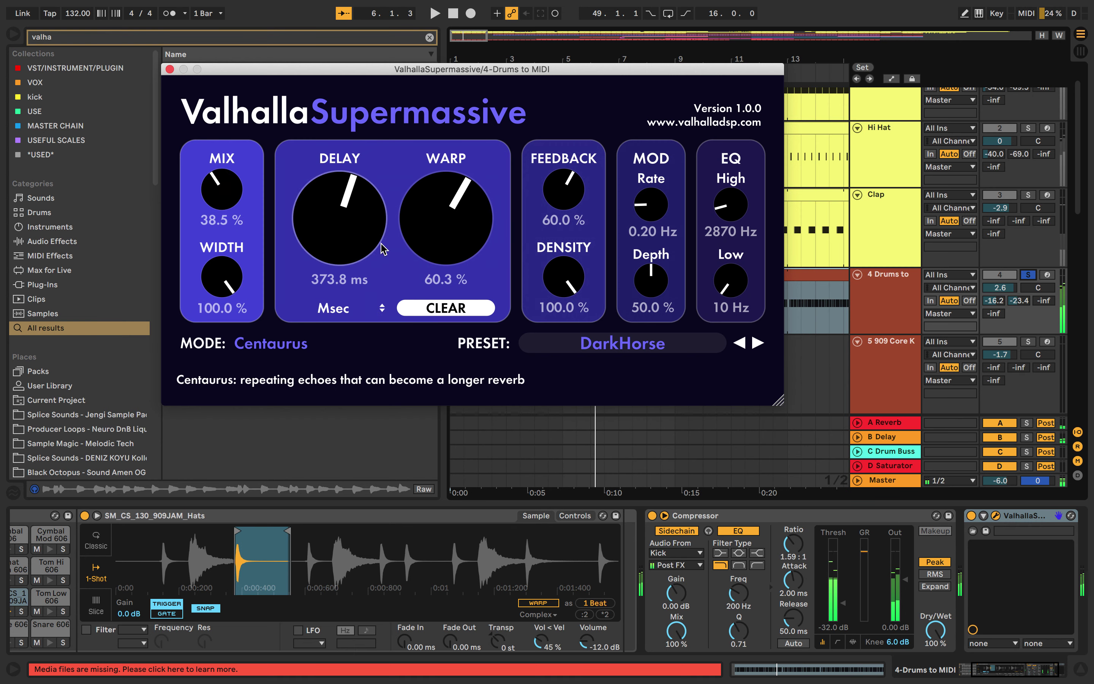
Load the WaveDelay preset from the Echoes Vocals category and play the soloed hats track with it.
{"action": "left_click", "coordinate": [644, 349]}
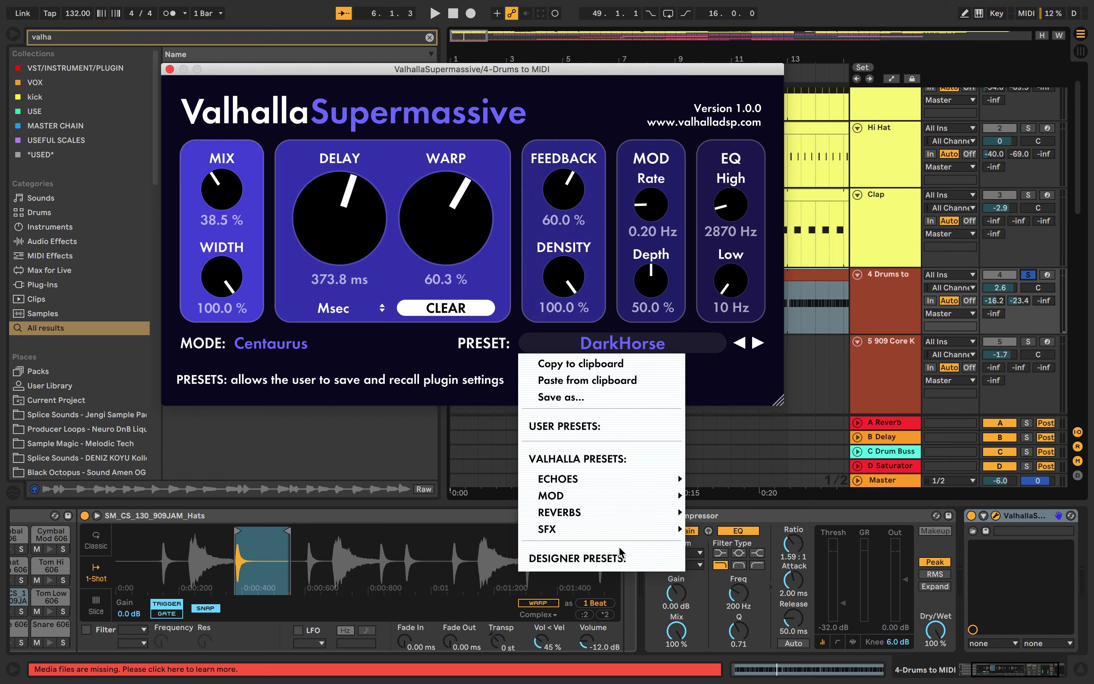
{"action": "mouse_move", "coordinate": [642, 480]}
{"action": "mouse_move", "coordinate": [732, 477]}
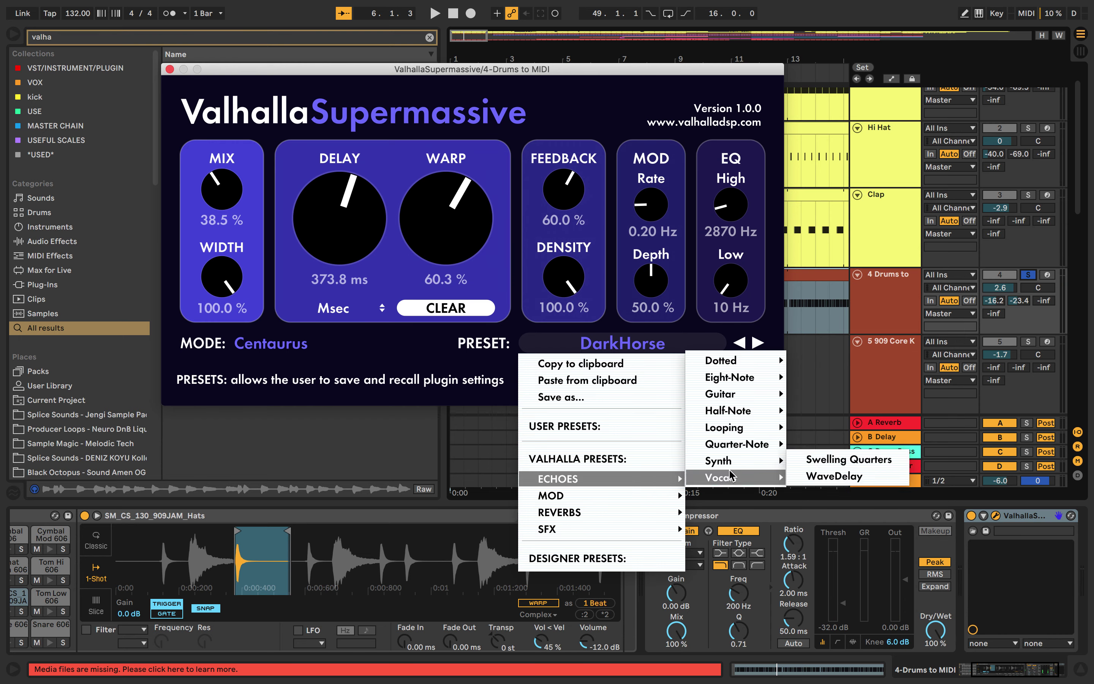
{"action": "mouse_move", "coordinate": [763, 460]}
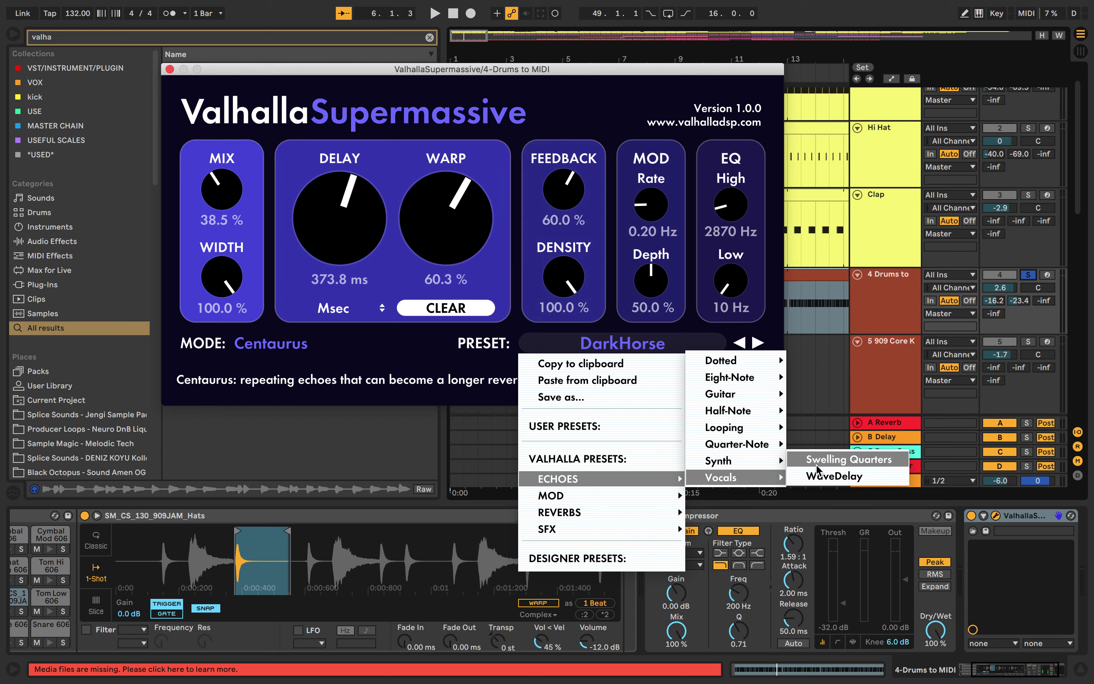
{"action": "left_click", "coordinate": [841, 477]}
{"action": "key", "text": "space"}
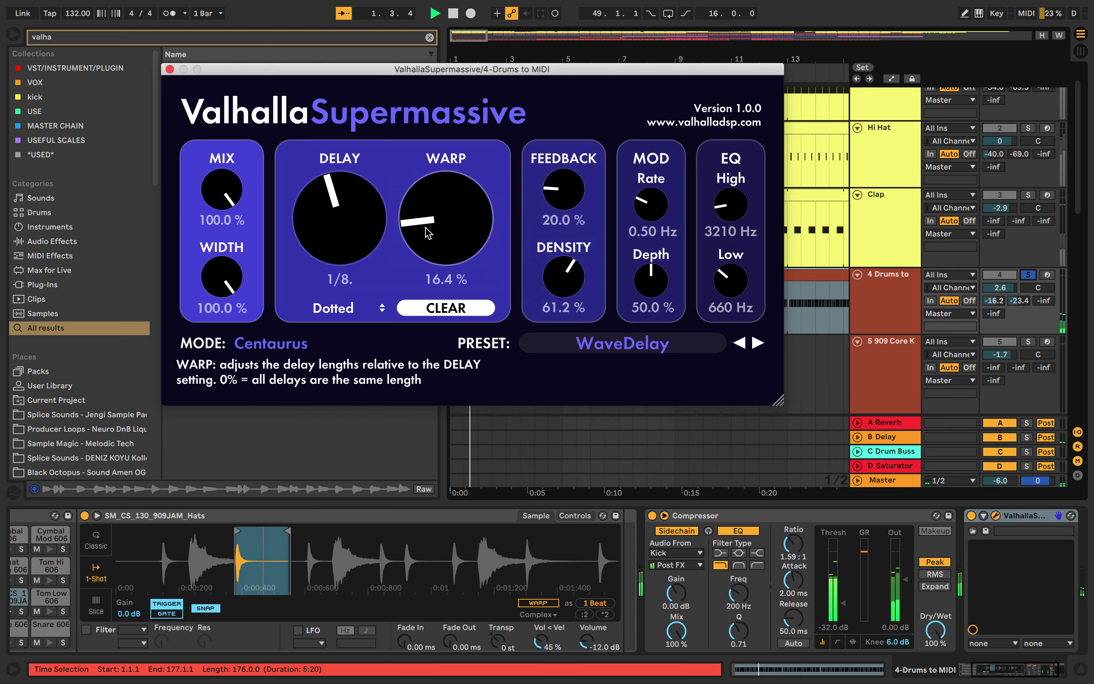
Set the WaveDelay preset's Warp to 64.2 % and Mix to 51.3 %, and turn off the hats track's solo.
{"action": "left_click_drag", "start_coordinate": [425, 227], "coordinate": [414, 138]}
{"action": "left_click_drag", "start_coordinate": [231, 185], "coordinate": [233, 254]}
{"action": "left_click", "coordinate": [1037, 279]}
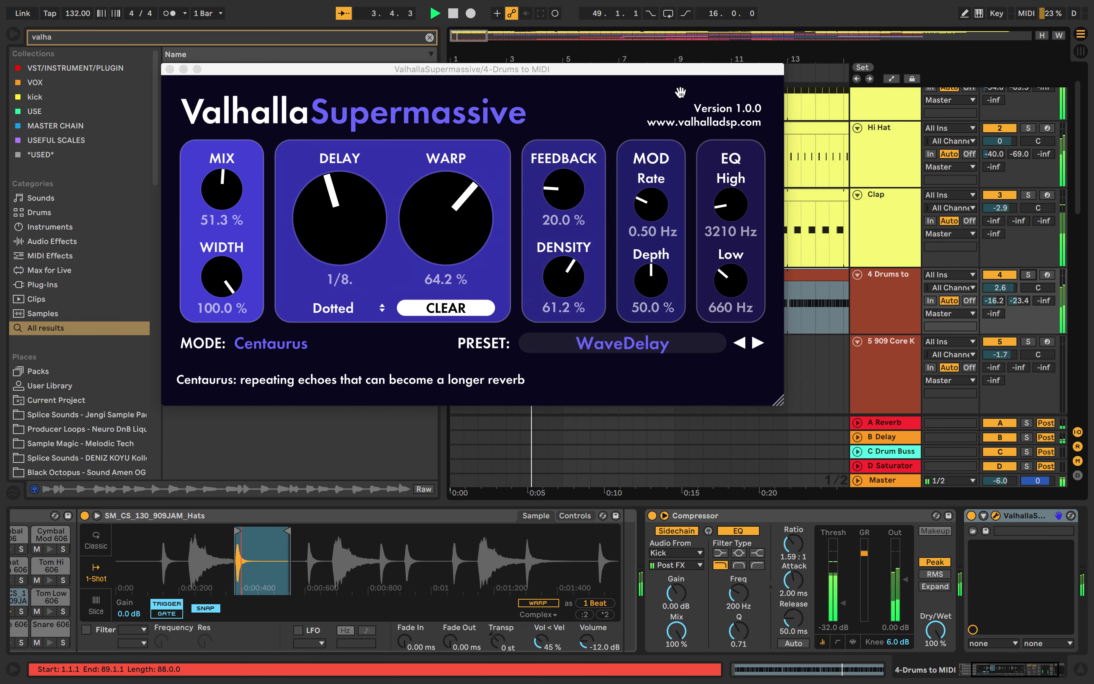
Move the plugin window clear of the arrangement and play the full track from around bar 59.
{"action": "left_click_drag", "start_coordinate": [651, 69], "coordinate": [785, 344]}
{"action": "left_click", "coordinate": [715, 232]}
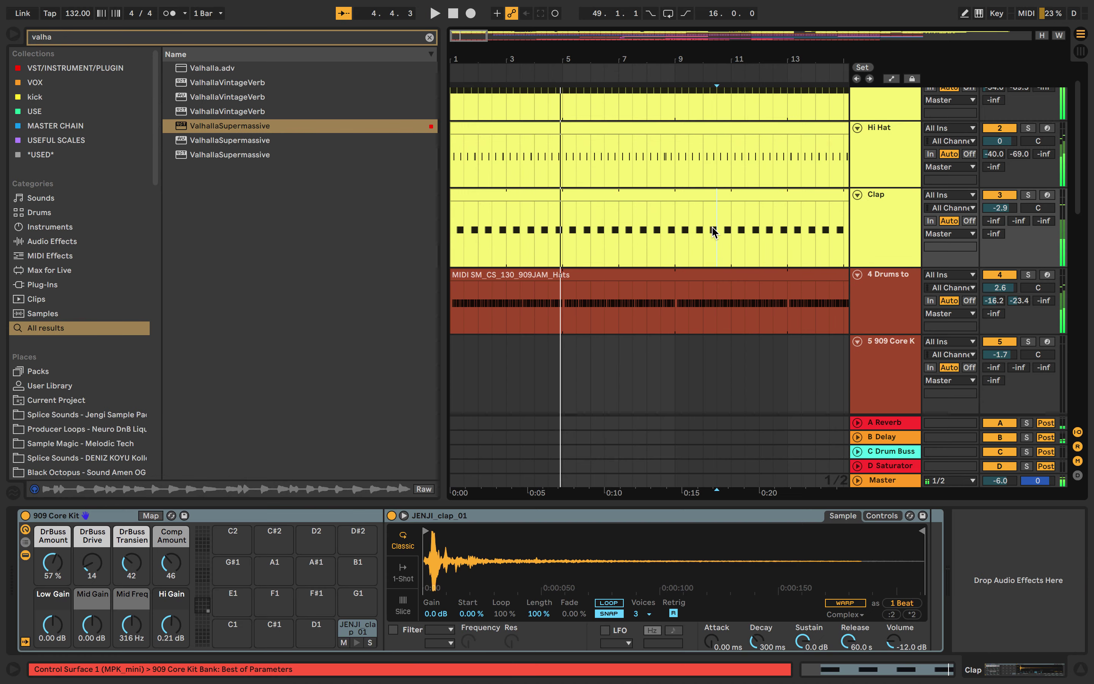
{"action": "scroll", "coordinate": [714, 232], "scroll_direction": "down", "scroll_amount": 8}
{"action": "scroll", "coordinate": [714, 232], "scroll_direction": "up", "scroll_amount": 2}
{"action": "scroll", "coordinate": [714, 232], "scroll_direction": "right", "scroll_amount": 2}
{"action": "left_click", "coordinate": [649, 77]}
{"action": "scroll", "coordinate": [708, 255], "scroll_direction": "down", "scroll_amount": 5}
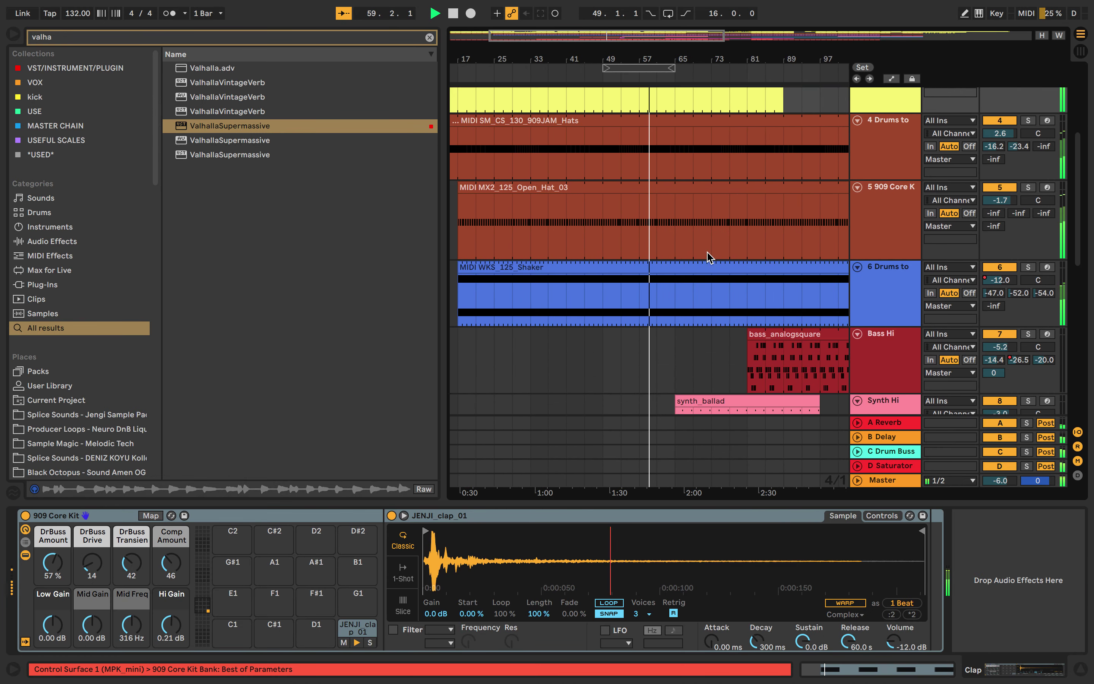
{"action": "scroll", "coordinate": [708, 255], "scroll_direction": "up", "scroll_amount": 4}
{"action": "scroll", "coordinate": [707, 253], "scroll_direction": "left", "scroll_amount": 1}
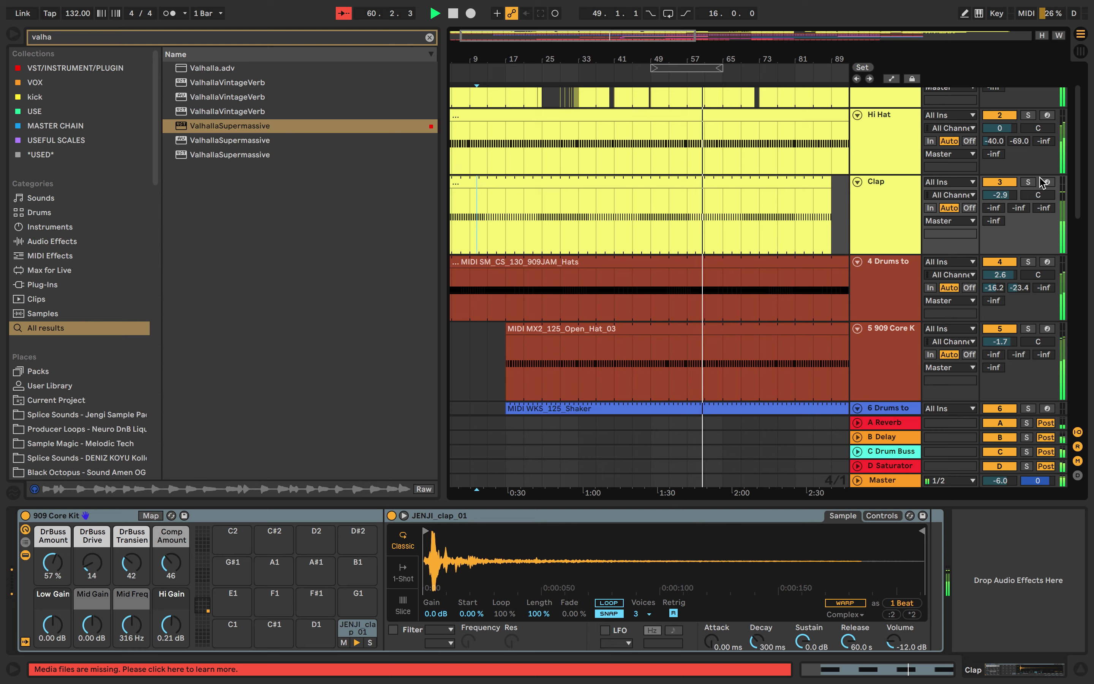
Solo the Clap track, switch the solo to the hats track to set its Mix to 40.8 %, and return to the full mix.
{"action": "left_click", "coordinate": [1029, 182]}
{"action": "left_click", "coordinate": [865, 208]}
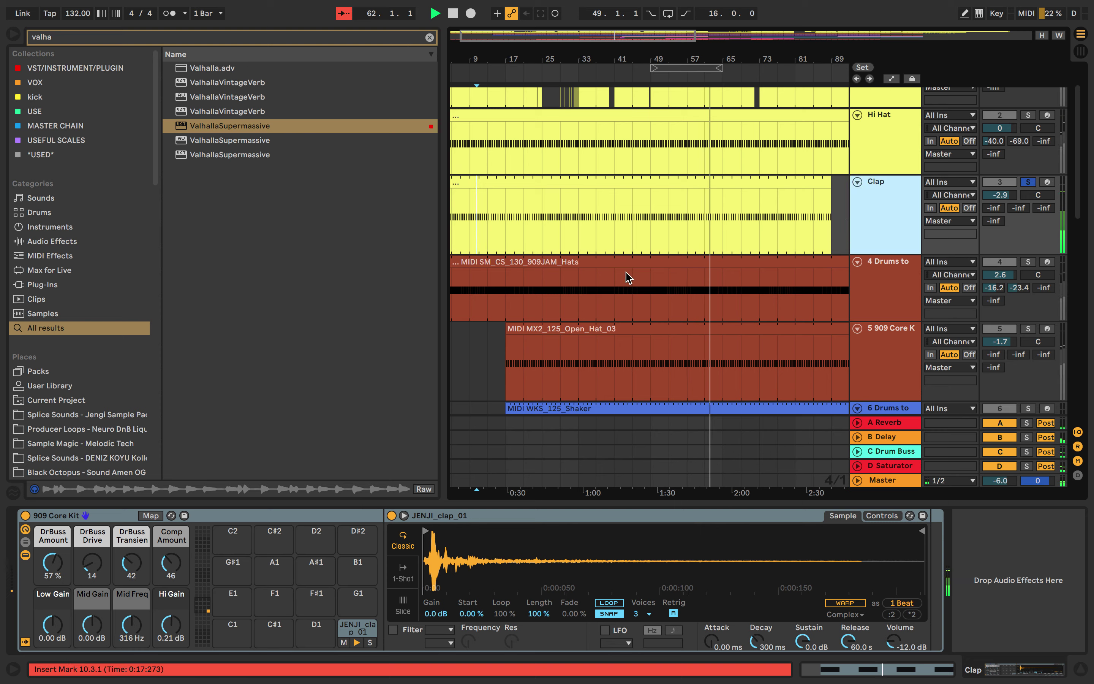
{"action": "left_click", "coordinate": [1028, 262]}
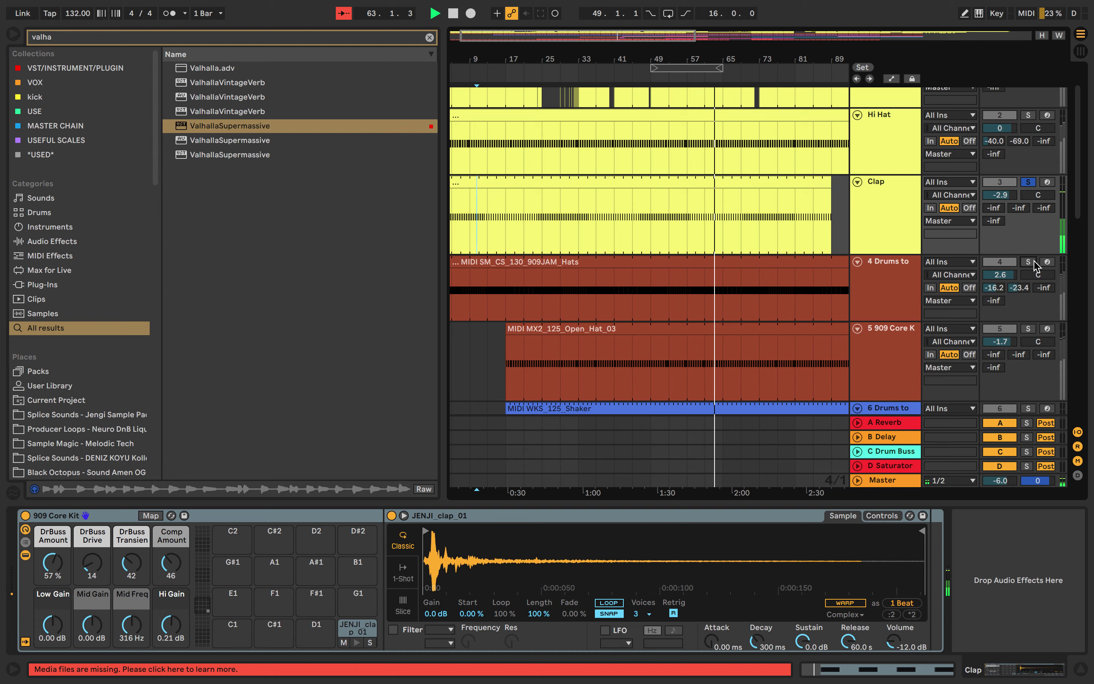
{"action": "left_click", "coordinate": [871, 298]}
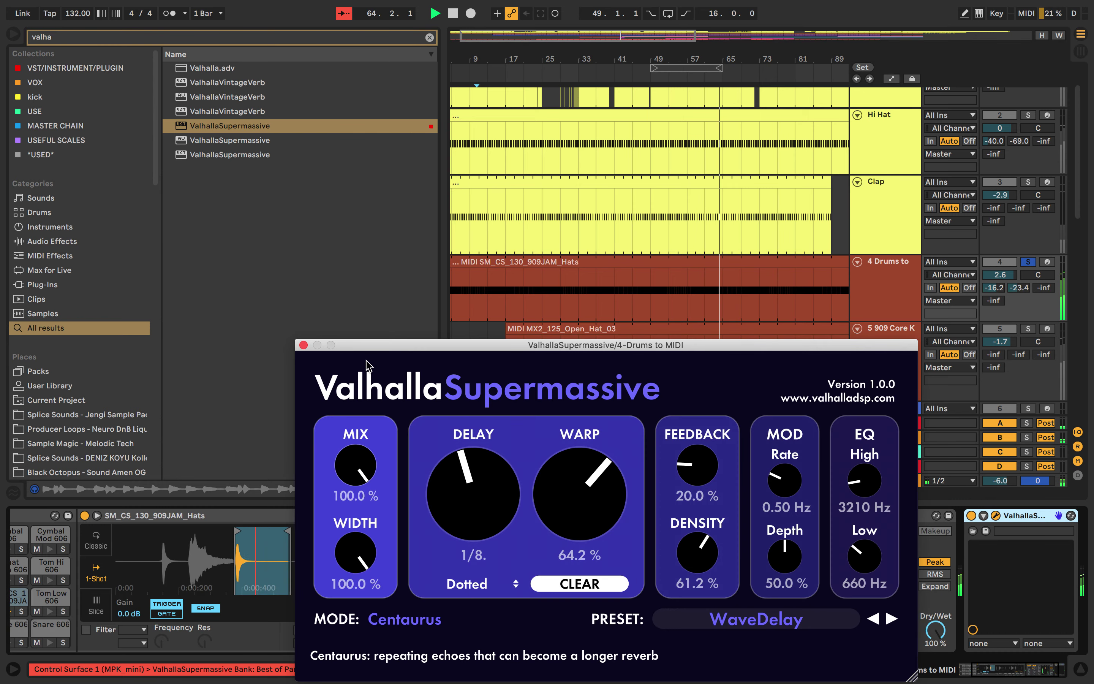
{"action": "left_click_drag", "start_coordinate": [371, 419], "coordinate": [369, 493]}
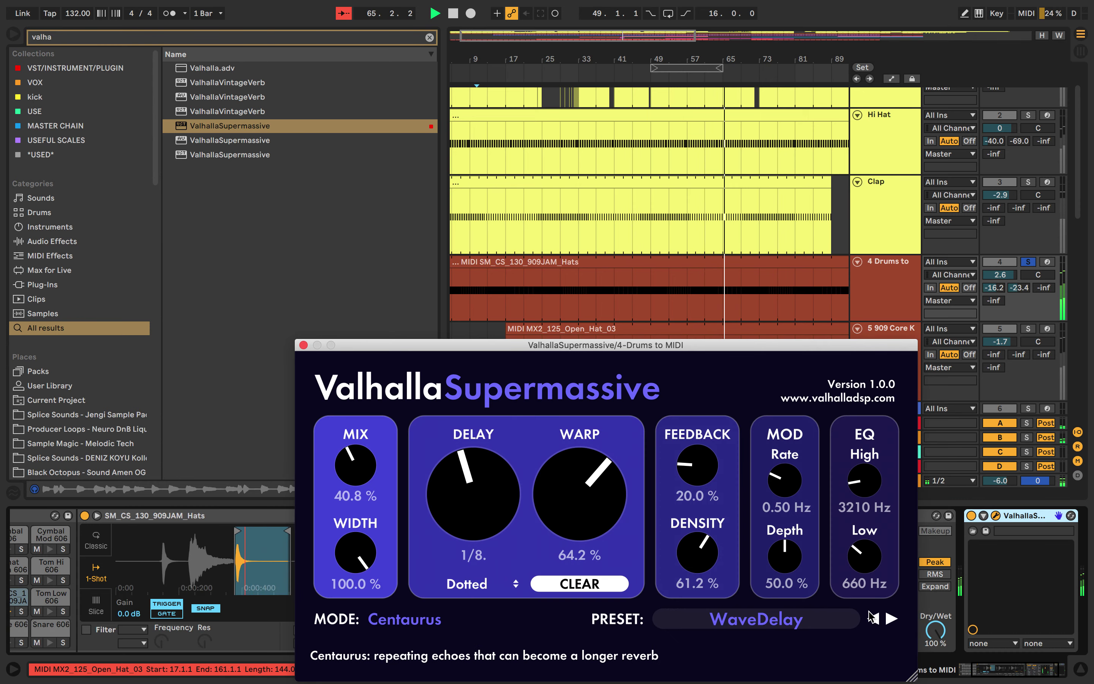
{"action": "left_click", "coordinate": [1031, 264]}
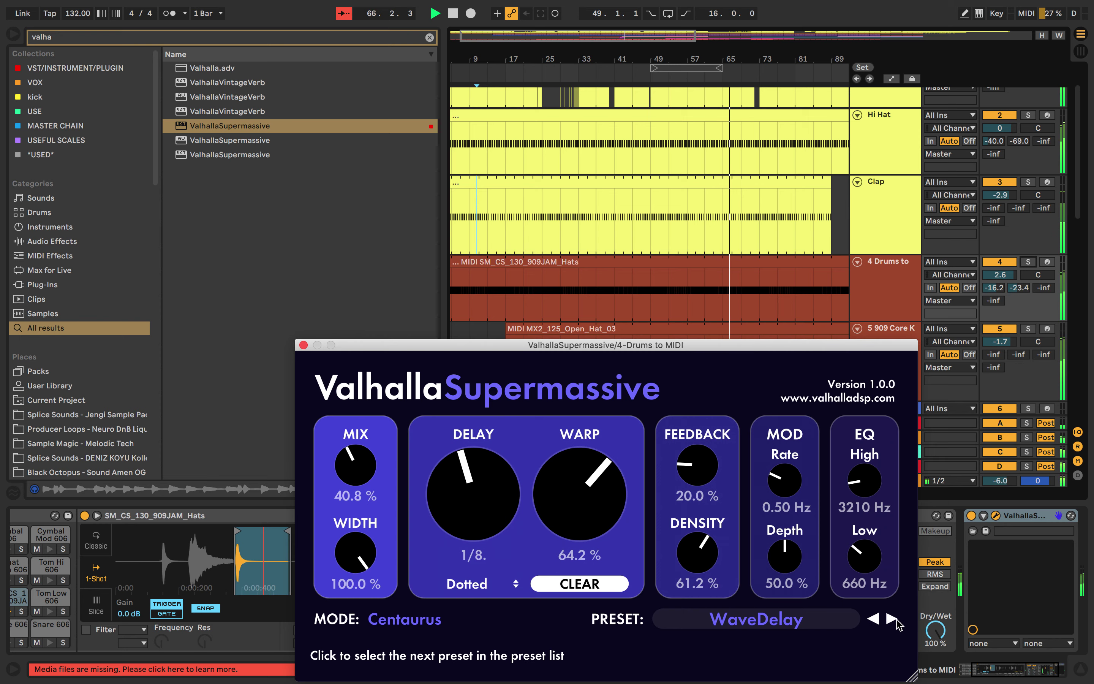
Advance to the following preset, AmbienceChorus, and replace it with Glorious Quarter-Note from the Echoes Quarter-Note category.
{"action": "left_click", "coordinate": [892, 619]}
{"action": "left_click", "coordinate": [789, 623]}
{"action": "mouse_move", "coordinate": [768, 516]}
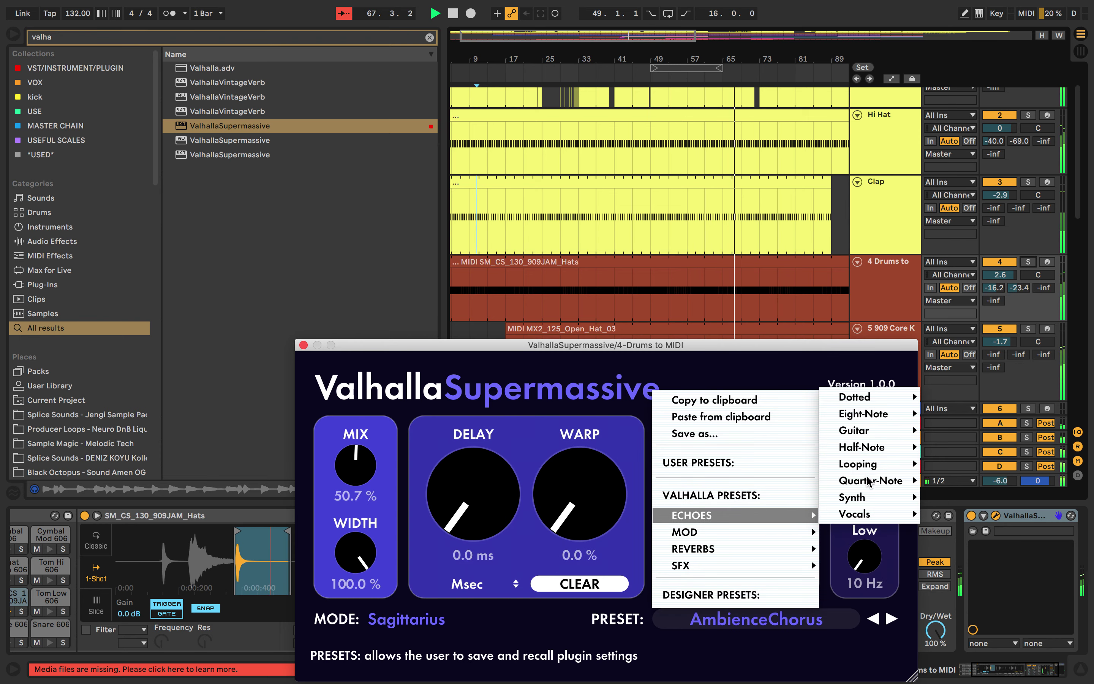
{"action": "mouse_move", "coordinate": [886, 480]}
{"action": "left_click", "coordinate": [972, 446]}
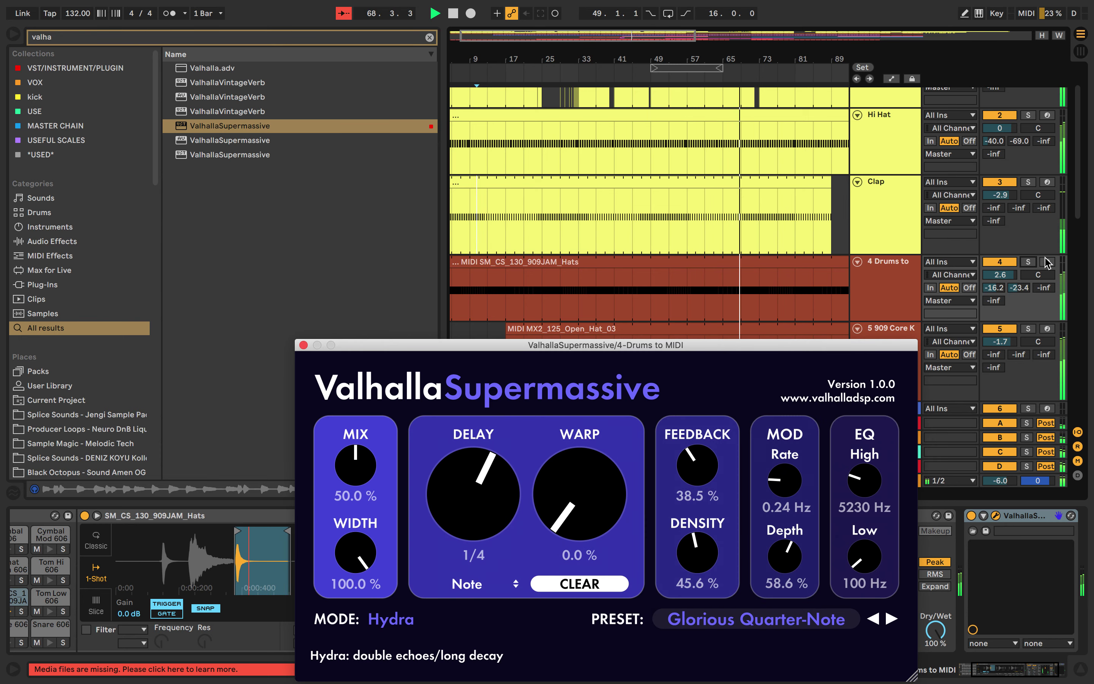
Audition the Glorious Quarter-Note preset on the soloed hats track, shift the plugin window slightly, and return to the full mix.
{"action": "left_click", "coordinate": [1030, 262]}
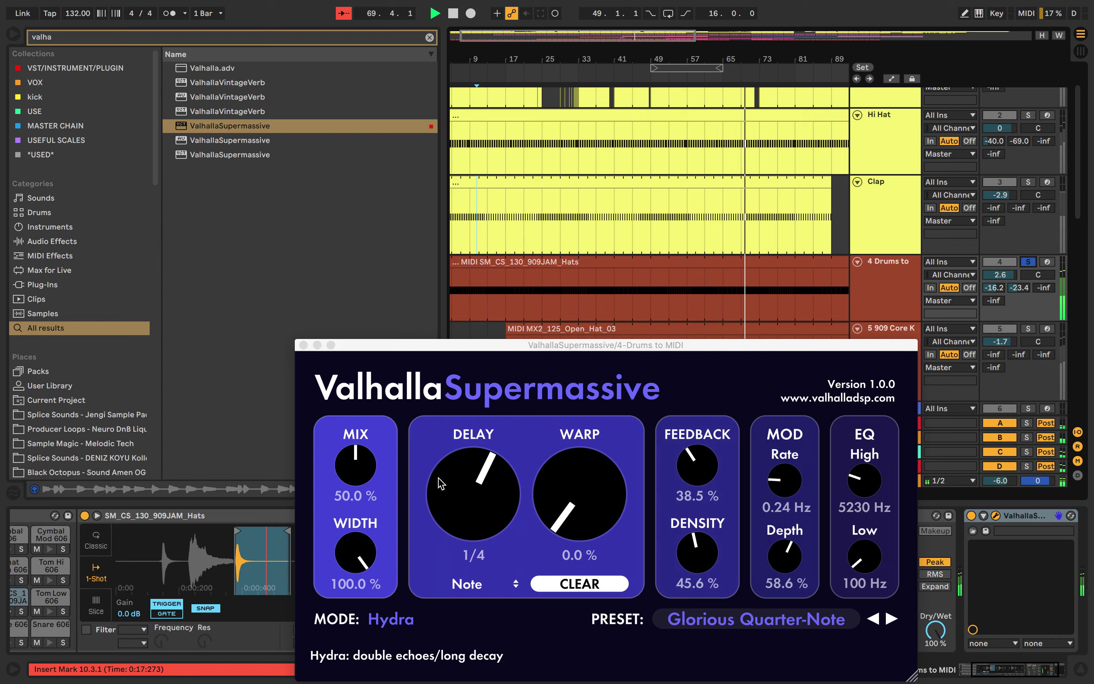
{"action": "mouse_move", "coordinate": [359, 452]}
{"action": "left_mouse_down"}
{"action": "mouse_move", "coordinate": [361, 420]}
{"action": "mouse_move", "coordinate": [382, 485]}
{"action": "mouse_move", "coordinate": [377, 453]}
{"action": "mouse_move", "coordinate": [362, 609]}
{"action": "mouse_move", "coordinate": [355, 455]}
{"action": "left_mouse_up"}
{"action": "left_click_drag", "start_coordinate": [741, 348], "coordinate": [747, 311]}
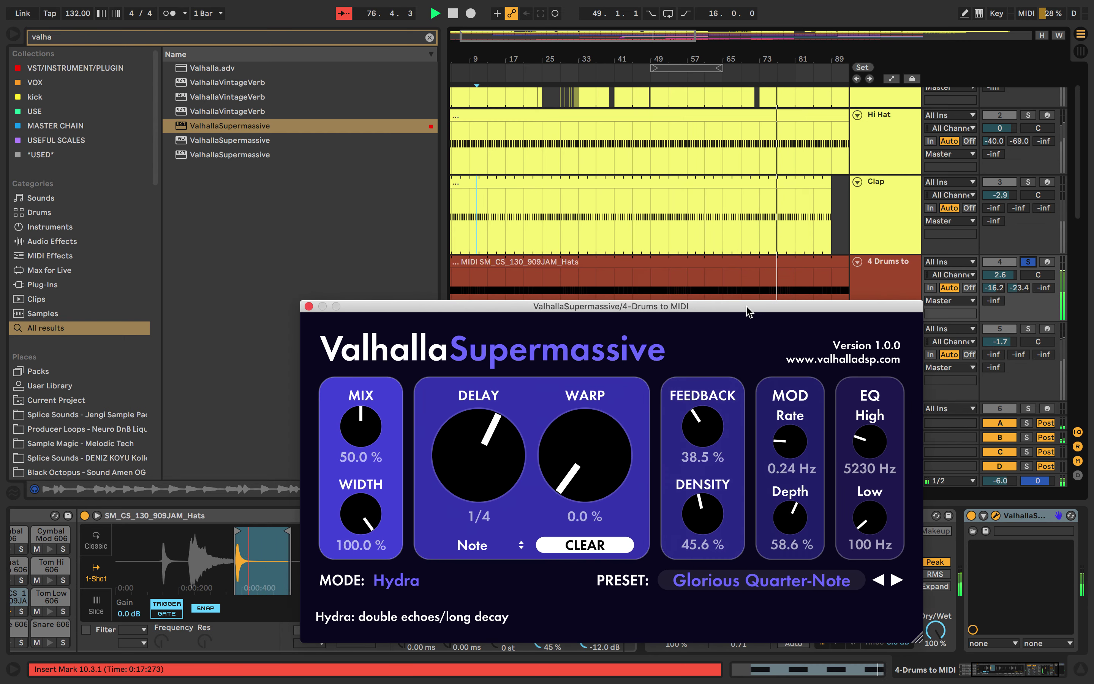
{"action": "left_click", "coordinate": [1027, 263]}
Load the StringAmbience preset from the Valhalla factory presets on the hats track.
{"action": "mouse_move", "coordinate": [584, 453]}
{"action": "left_mouse_down"}
{"action": "mouse_move", "coordinate": [592, 233]}
{"action": "mouse_move", "coordinate": [569, 483]}
{"action": "mouse_move", "coordinate": [593, 206]}
{"action": "mouse_move", "coordinate": [587, 452]}
{"action": "left_mouse_up"}
{"action": "left_click", "coordinate": [762, 580]}
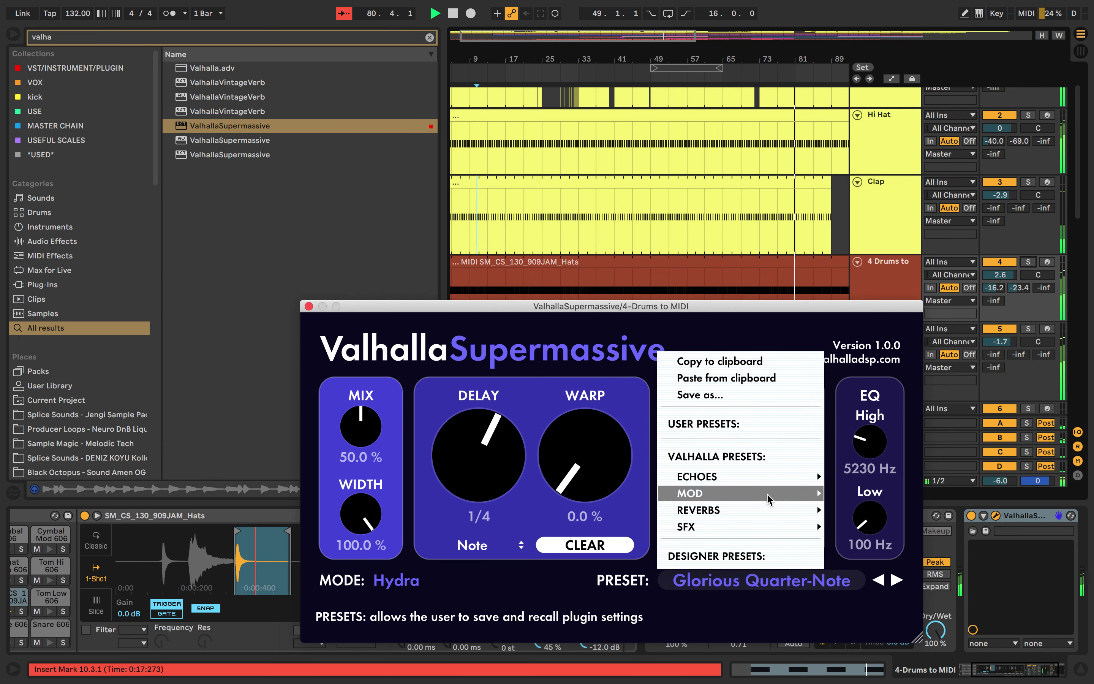
{"action": "mouse_move", "coordinate": [768, 498]}
{"action": "mouse_move", "coordinate": [868, 465]}
{"action": "left_click", "coordinate": [981, 457]}
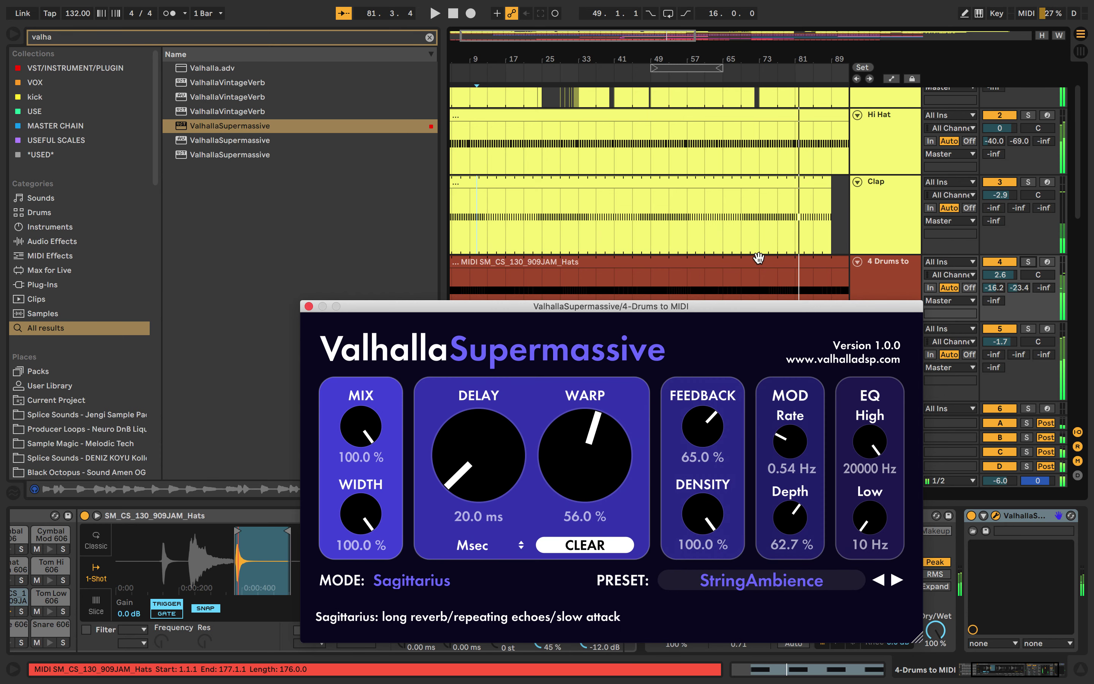